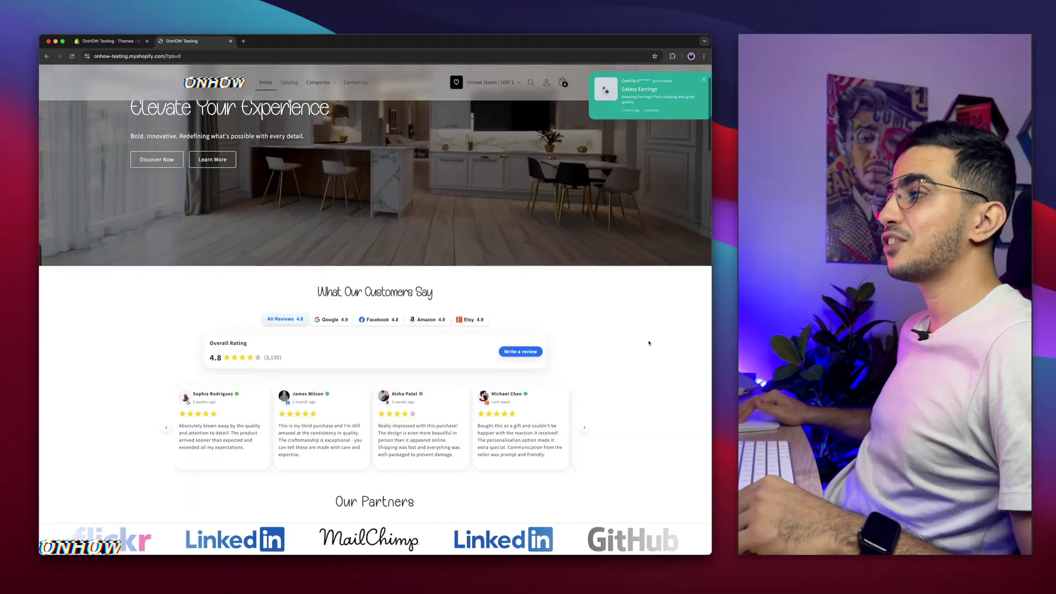
Restore the storefront page to normal zoom and dismiss the cart reminder popup.
{"action": "scroll", "coordinate": [648, 342], "scroll_direction": "down", "scroll_amount": 3}
{"action": "scroll", "coordinate": [648, 343], "scroll_direction": "up", "scroll_amount": 3}
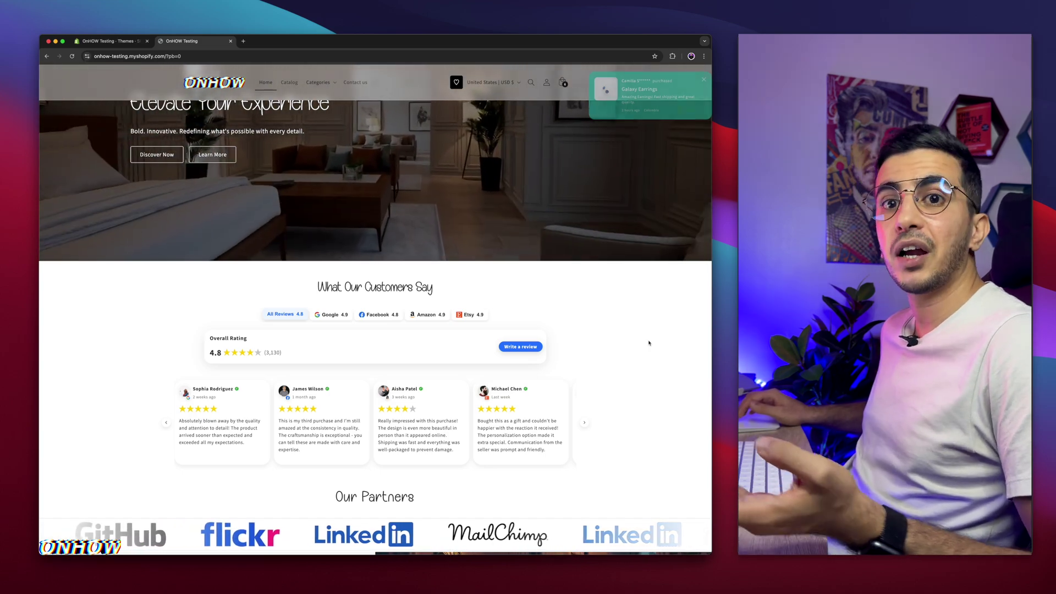
{"action": "scroll", "coordinate": [648, 343], "scroll_direction": "down", "scroll_amount": 3}
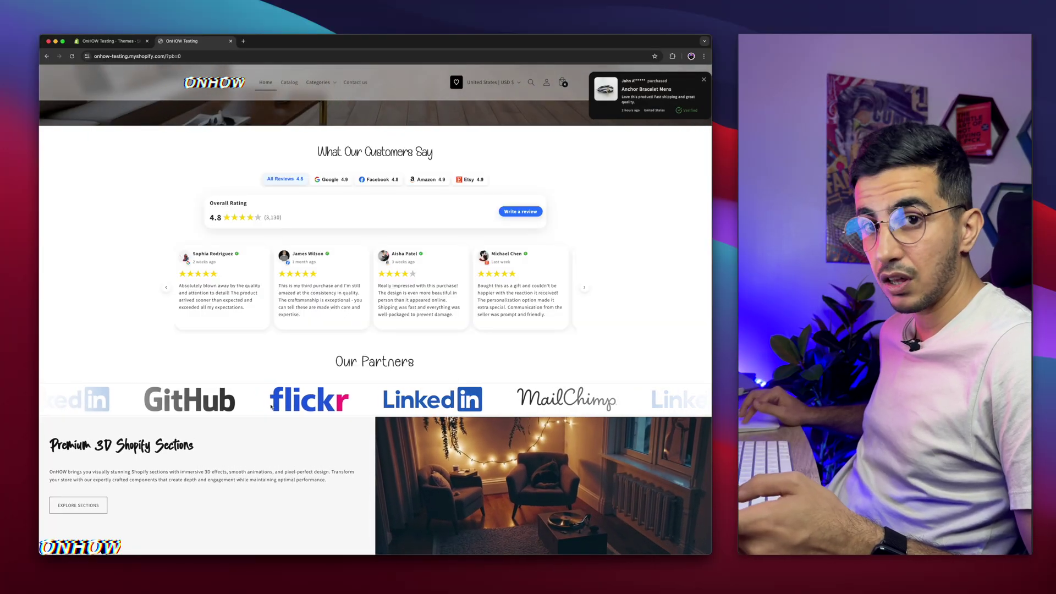
{"action": "scroll", "coordinate": [671, 142], "scroll_direction": "up", "scroll_amount": 3}
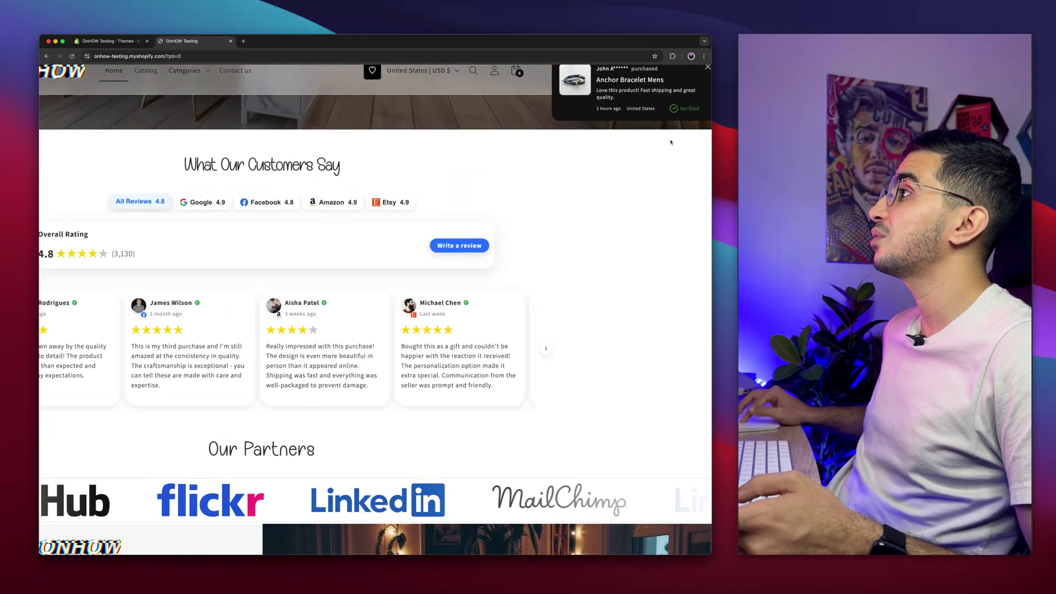
{"action": "scroll", "coordinate": [660, 159], "scroll_direction": "up", "scroll_amount": 1}
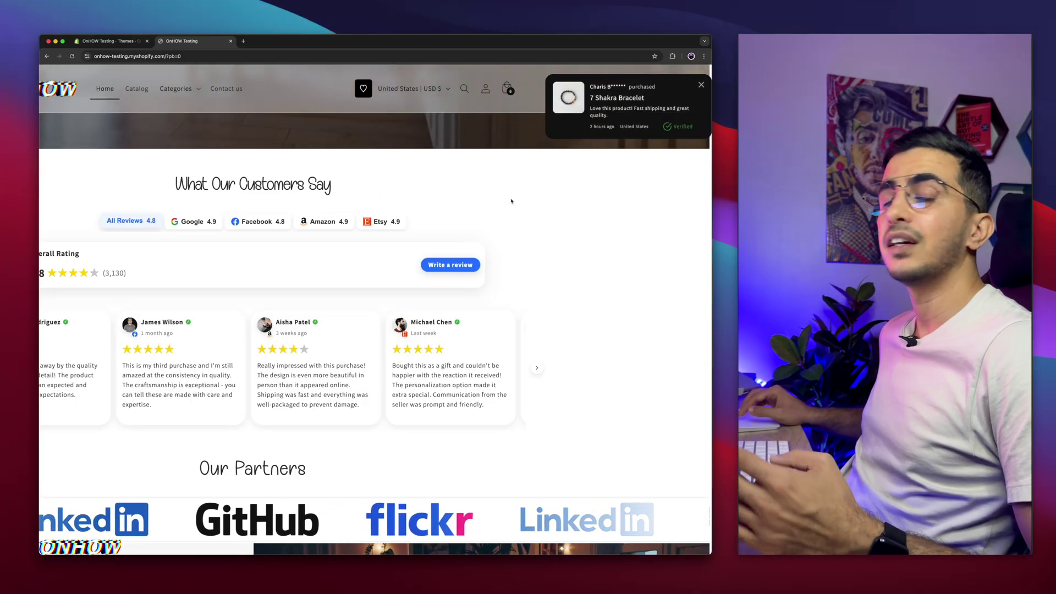
{"action": "key", "text": "super+minus"}
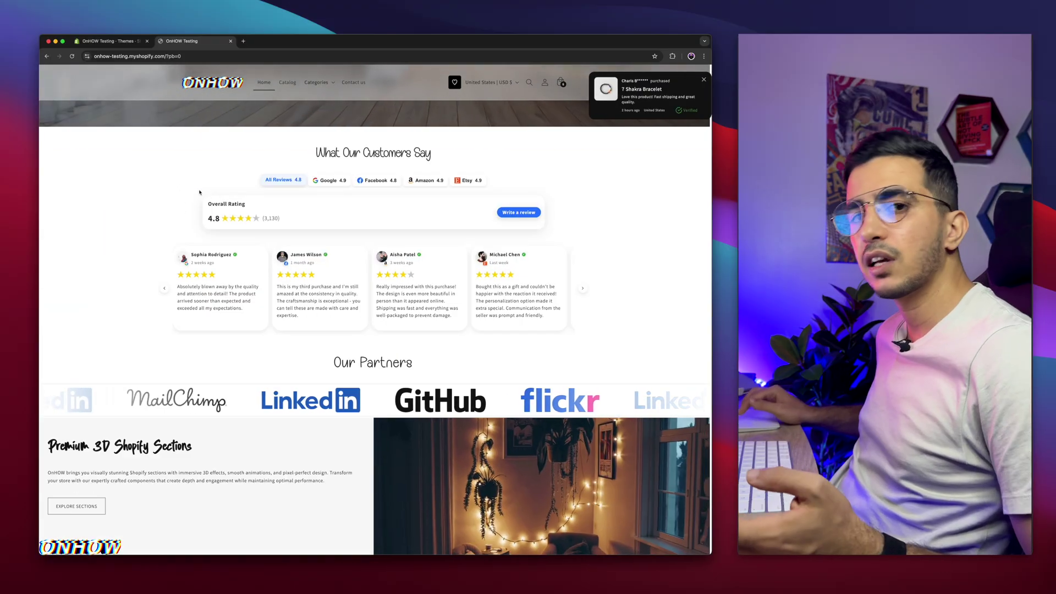
{"action": "mouse_move", "coordinate": [211, 52]}
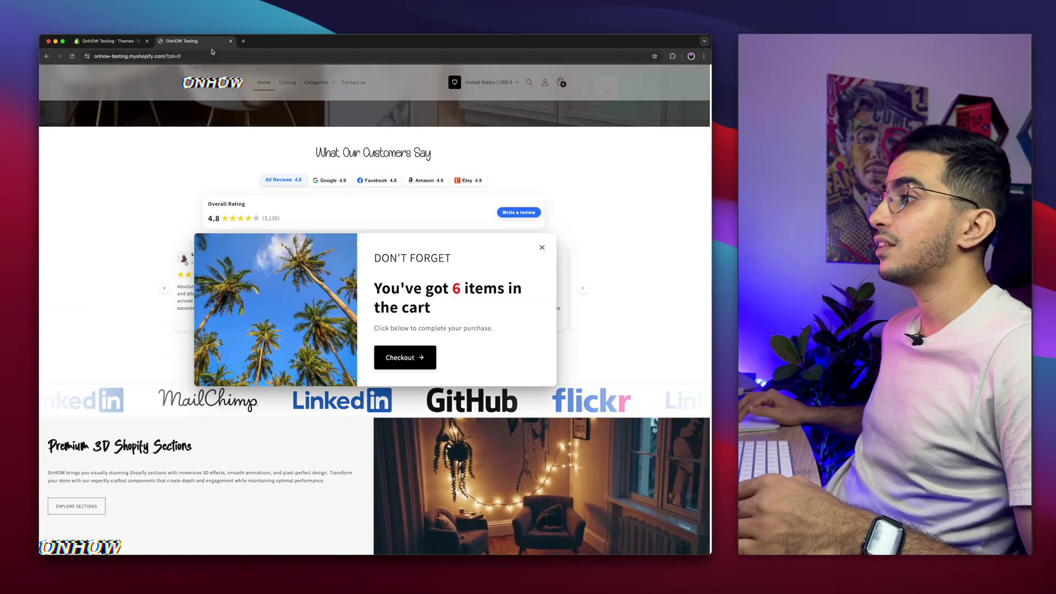
{"action": "triple_click", "coordinate": [440, 315]}
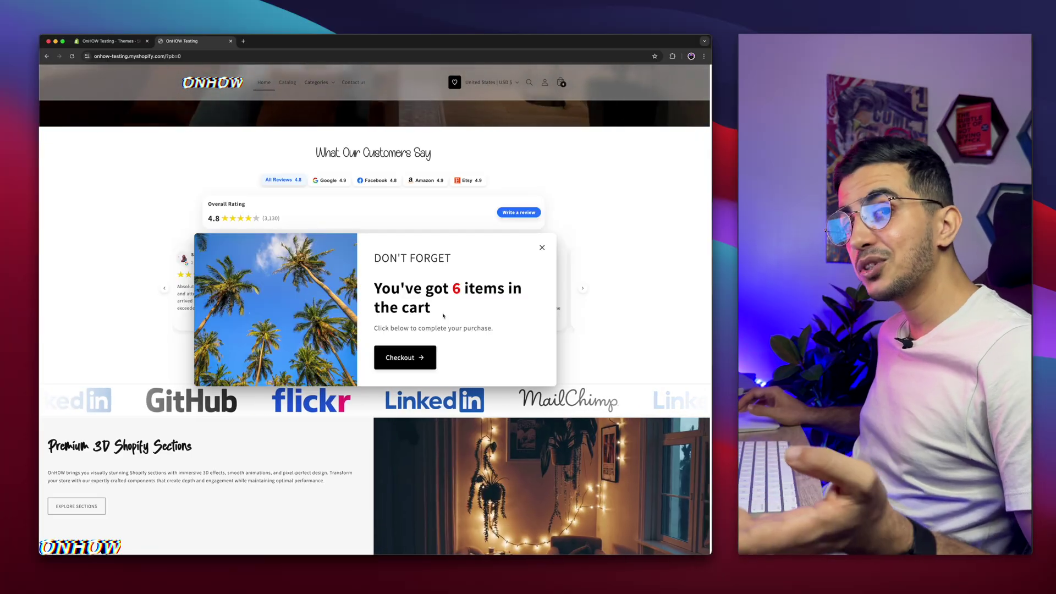
{"action": "left_click", "coordinate": [542, 248]}
{"action": "scroll", "coordinate": [632, 215], "scroll_direction": "up", "scroll_amount": 1}
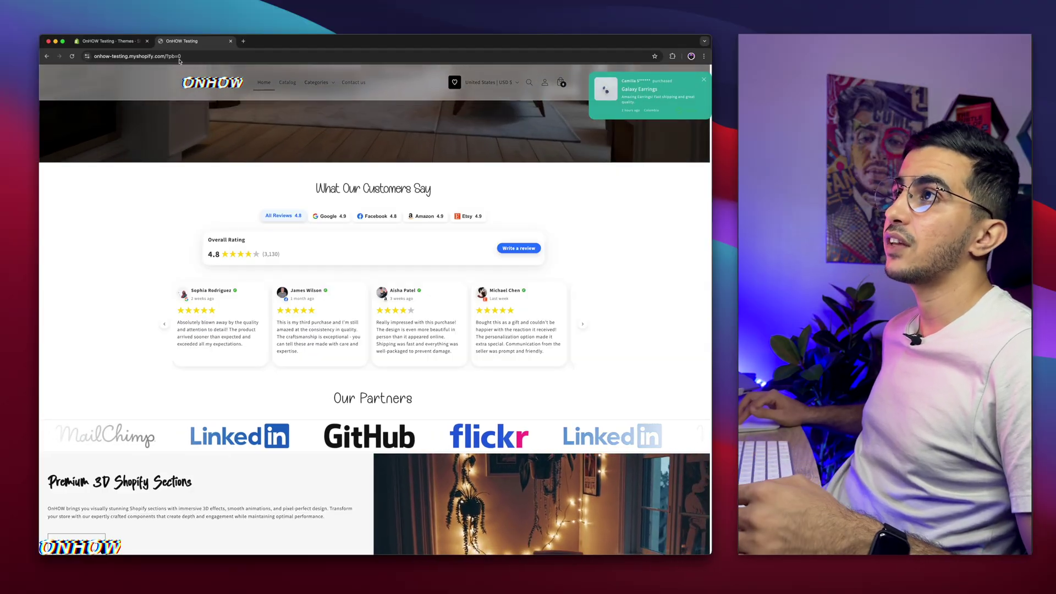
In the admin Settings, search 'language' and open the Languages page.
{"action": "left_click", "coordinate": [129, 41]}
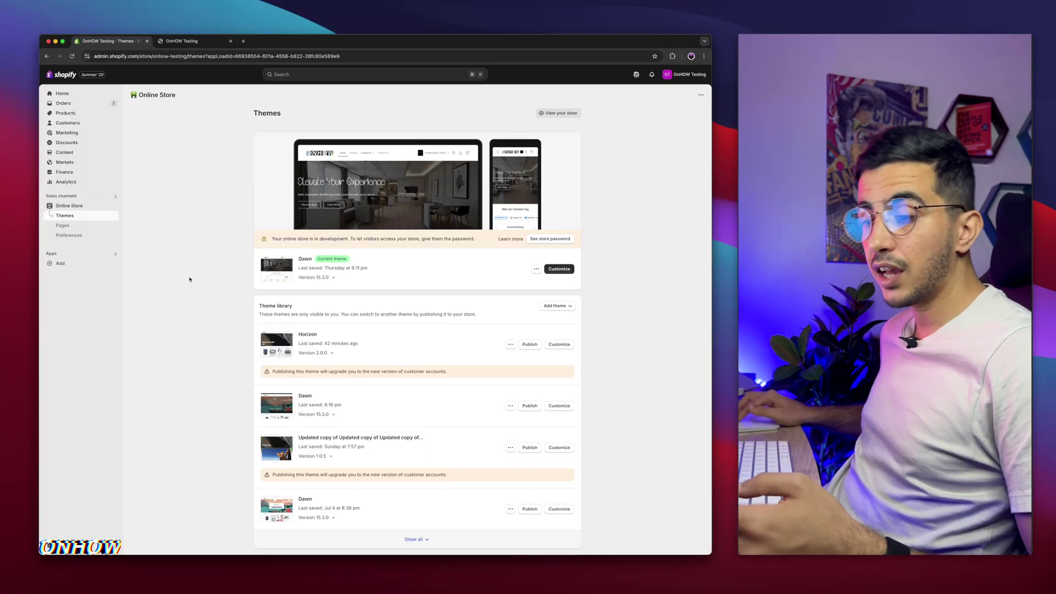
{"action": "scroll", "coordinate": [418, 330], "scroll_direction": "down", "scroll_amount": 5}
{"action": "scroll", "coordinate": [550, 303], "scroll_direction": "up", "scroll_amount": 5}
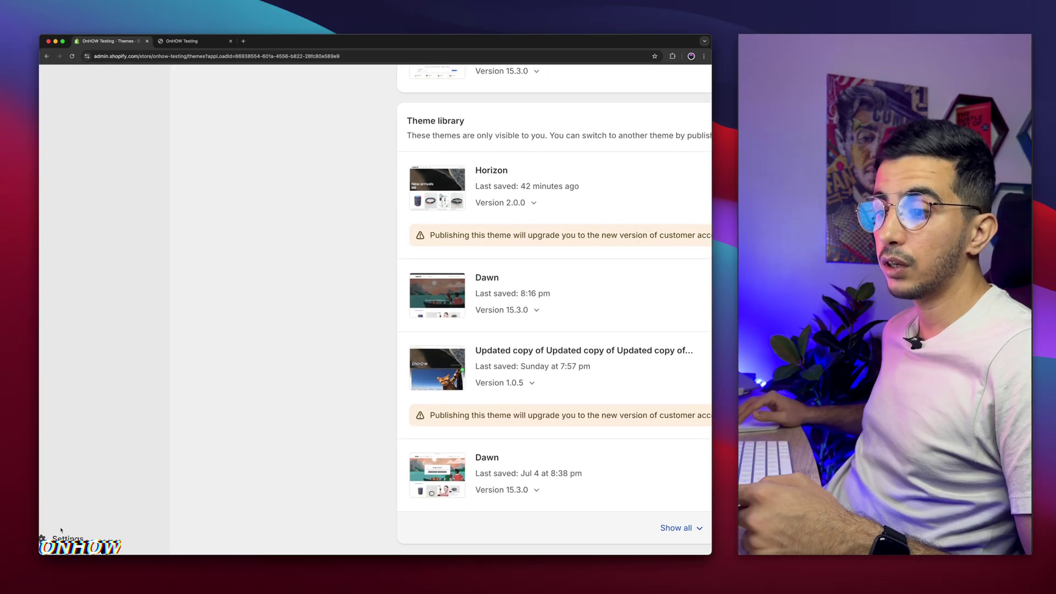
{"action": "left_click", "coordinate": [77, 540]}
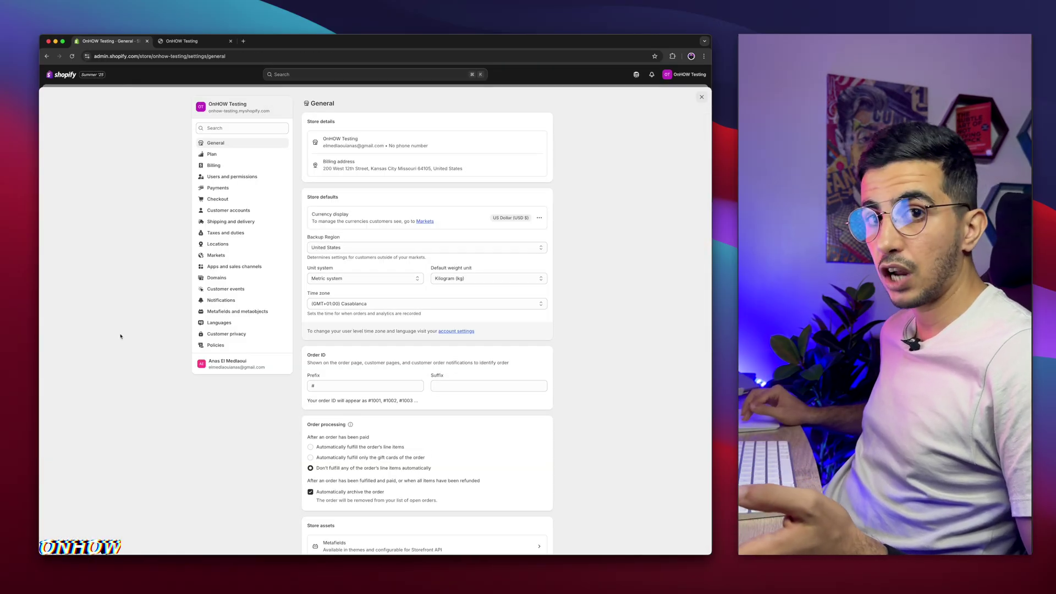
{"action": "left_click", "coordinate": [225, 125]}
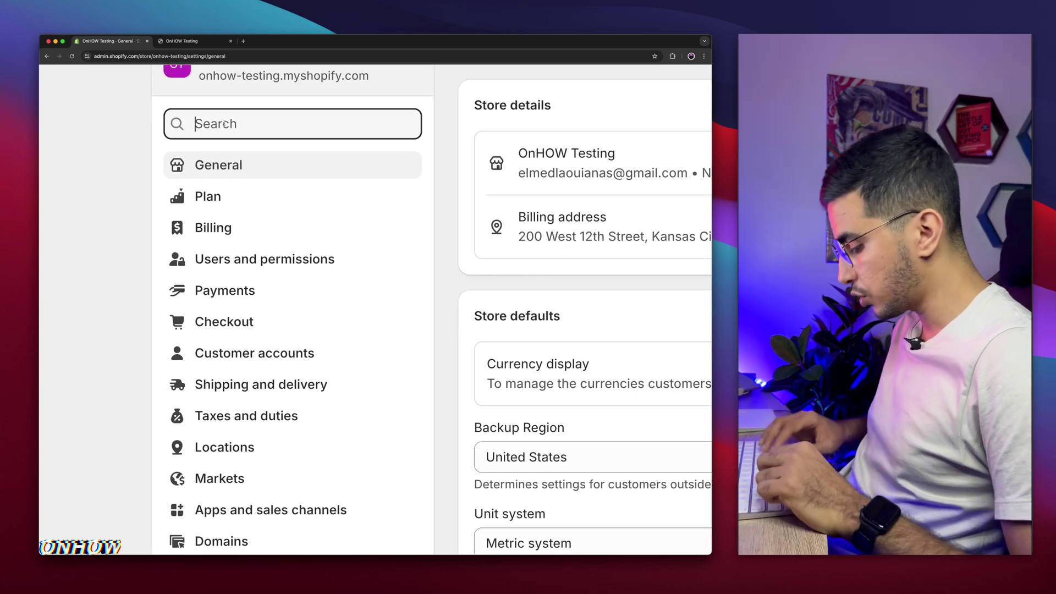
{"action": "type", "text": "language"}
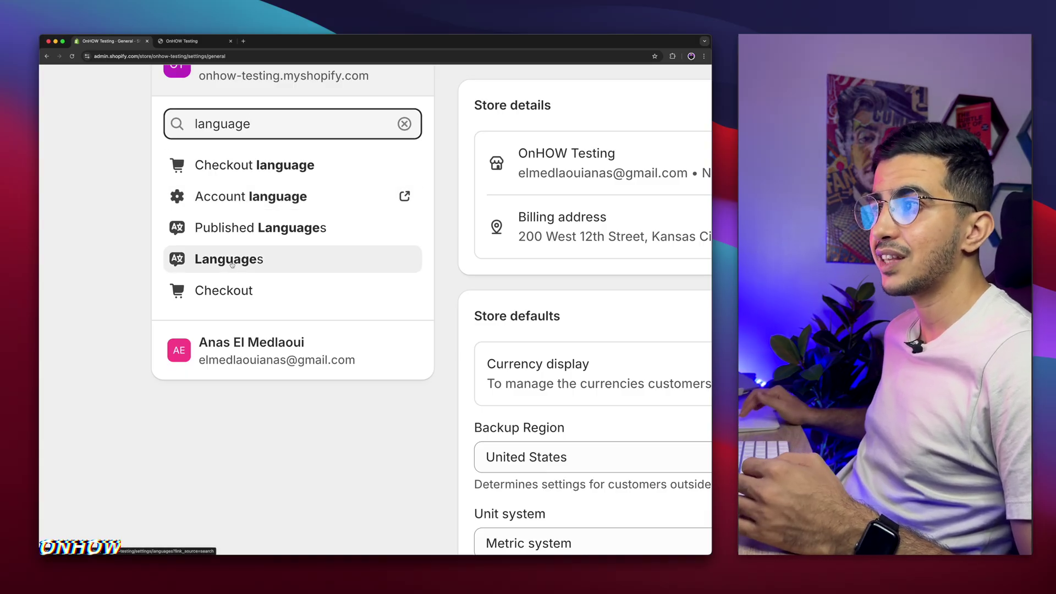
{"action": "left_click", "coordinate": [231, 264]}
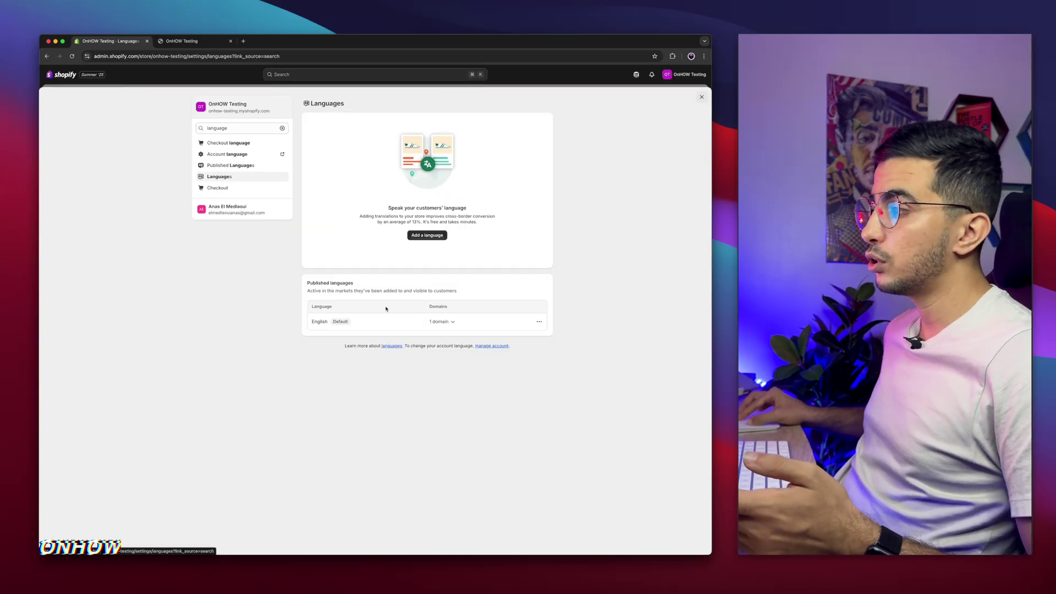
{"action": "scroll", "coordinate": [385, 309], "scroll_direction": "up", "scroll_amount": 5}
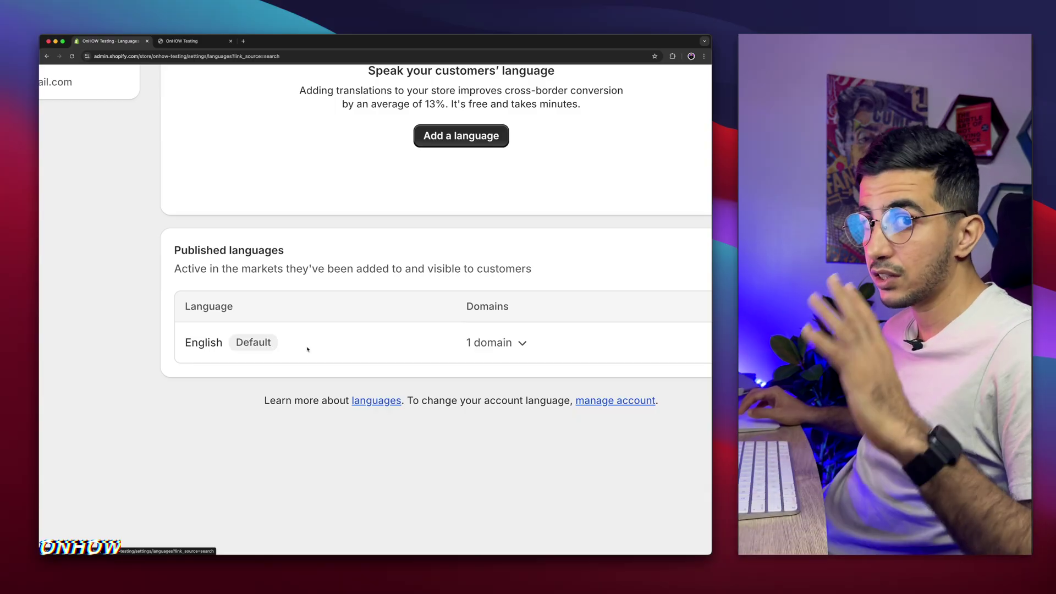
{"action": "scroll", "coordinate": [385, 308], "scroll_direction": "up", "scroll_amount": 3}
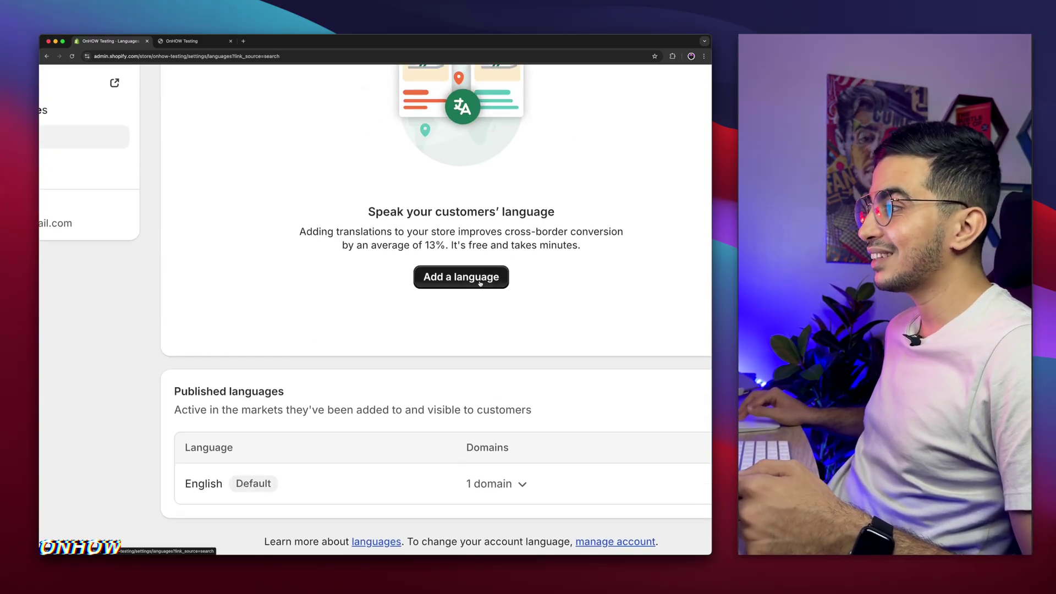
Add Spanish as a store language and enable it on the store's domain.
{"action": "left_click", "coordinate": [417, 237]}
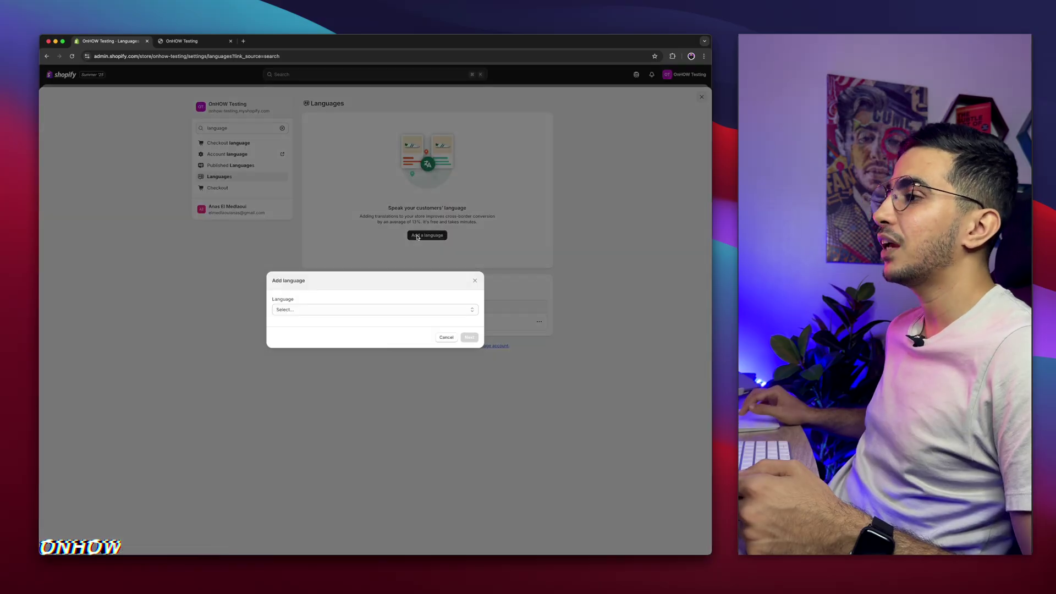
{"action": "left_click", "coordinate": [299, 308]}
{"action": "scroll", "coordinate": [335, 365], "scroll_direction": "down", "scroll_amount": 15}
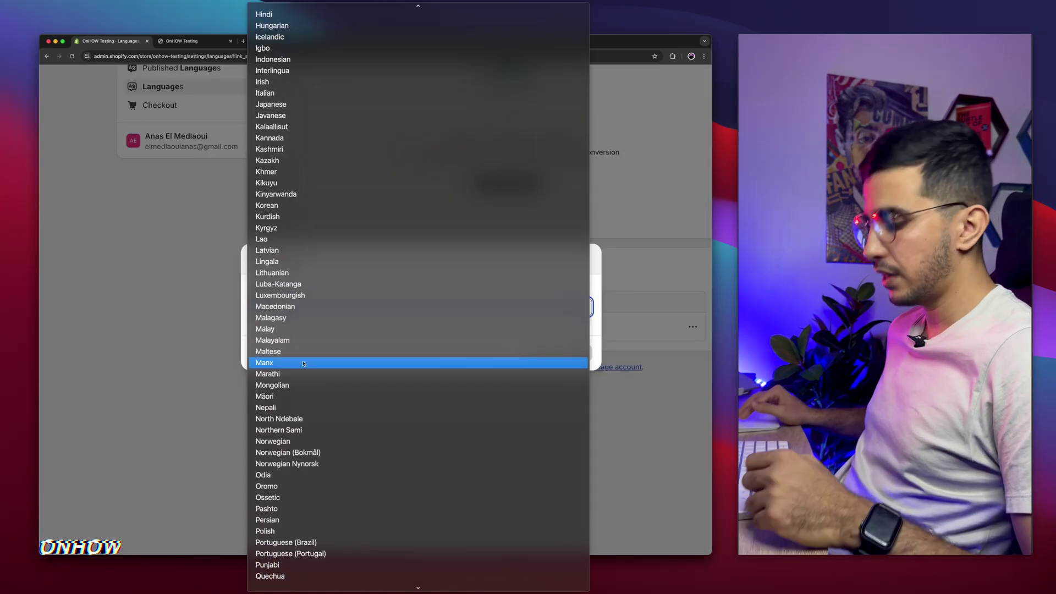
{"action": "left_click", "coordinate": [338, 367]}
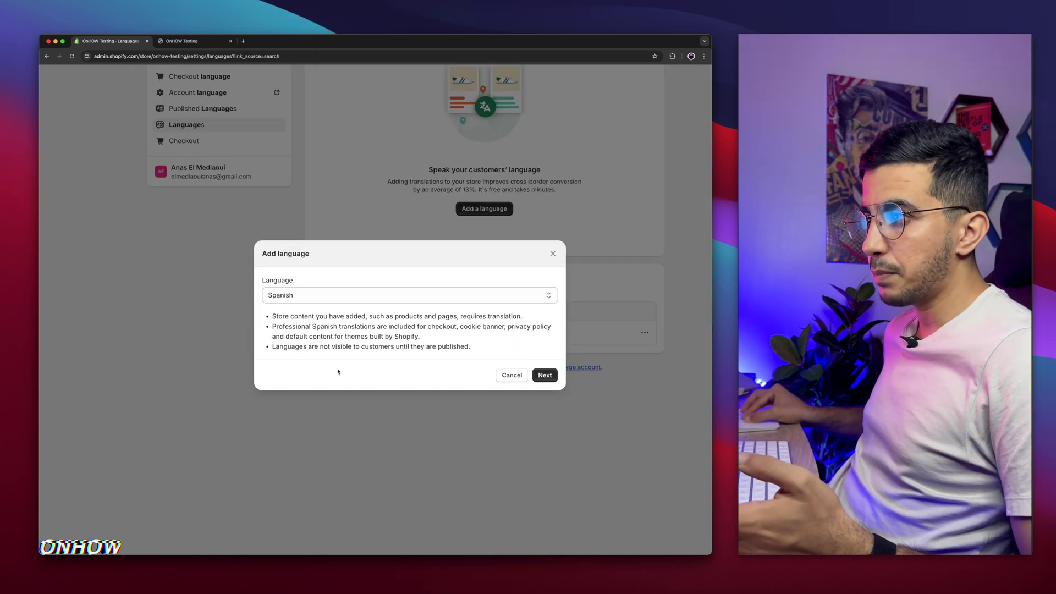
{"action": "left_click", "coordinate": [468, 350]}
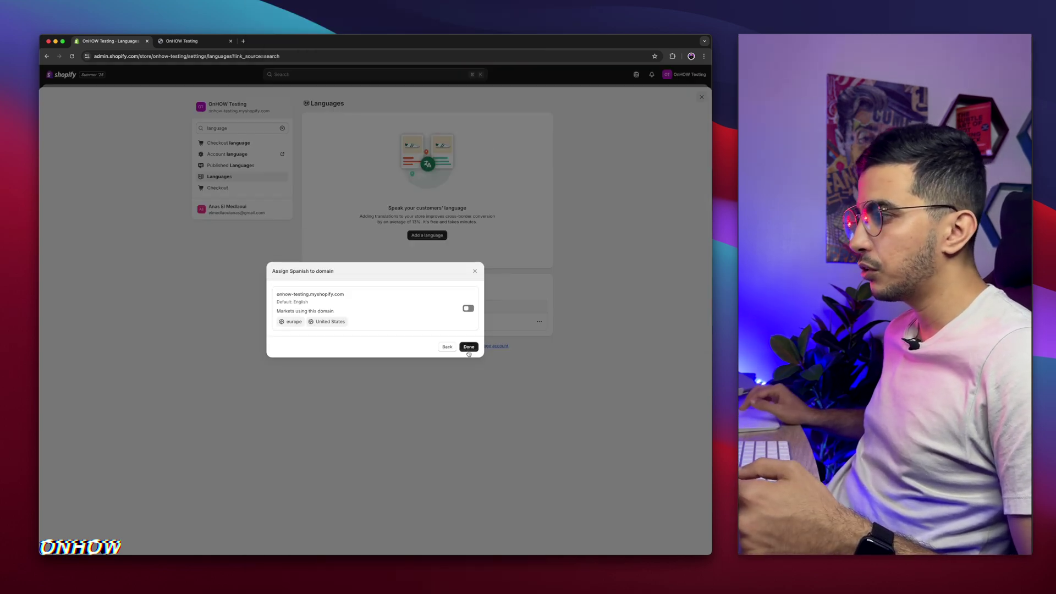
{"action": "left_click", "coordinate": [467, 309]}
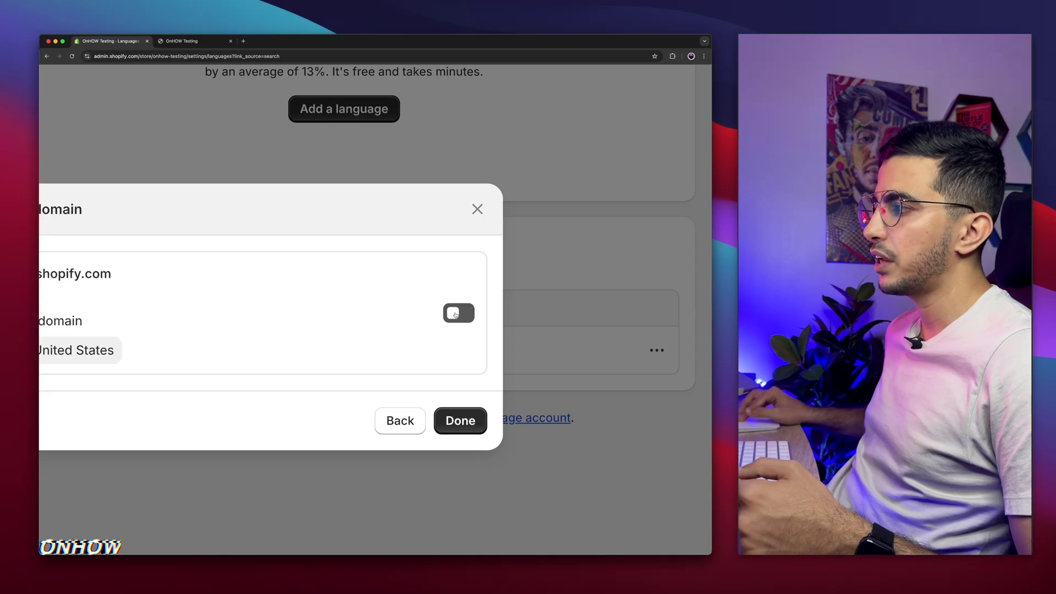
{"action": "left_click", "coordinate": [469, 348]}
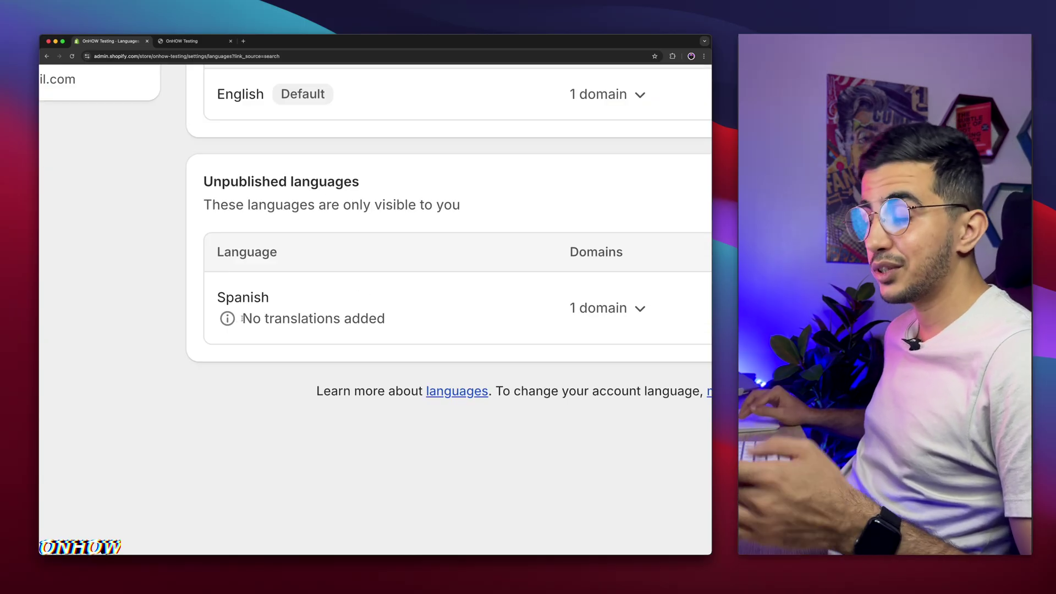
Review Spanish's 'No translations added' status, then close settings back to the themes page.
{"action": "left_click_drag", "start_coordinate": [241, 318], "coordinate": [390, 323]}
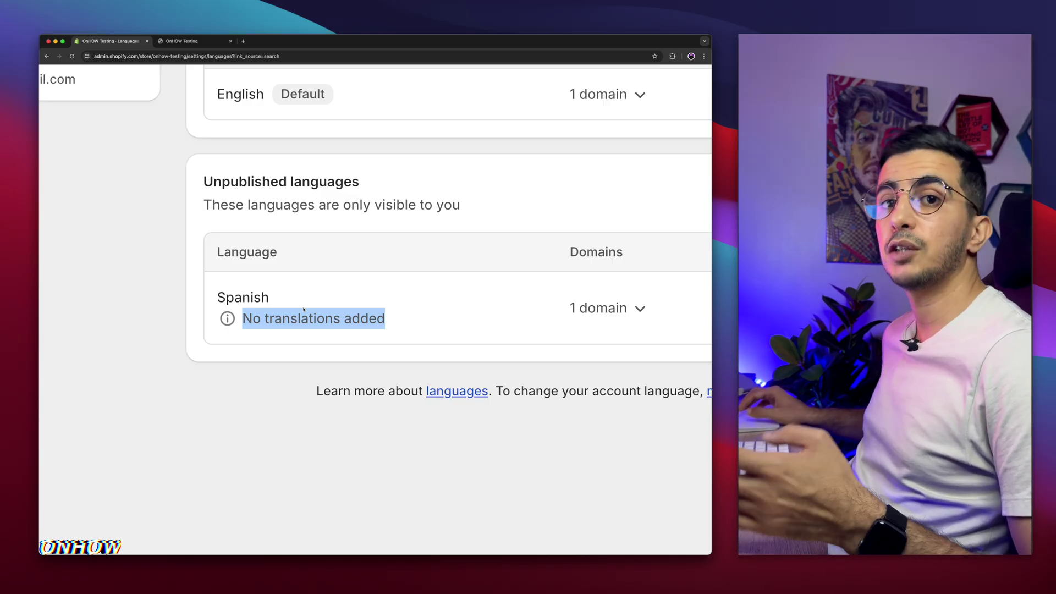
{"action": "scroll", "coordinate": [303, 309], "scroll_direction": "down", "scroll_amount": 5}
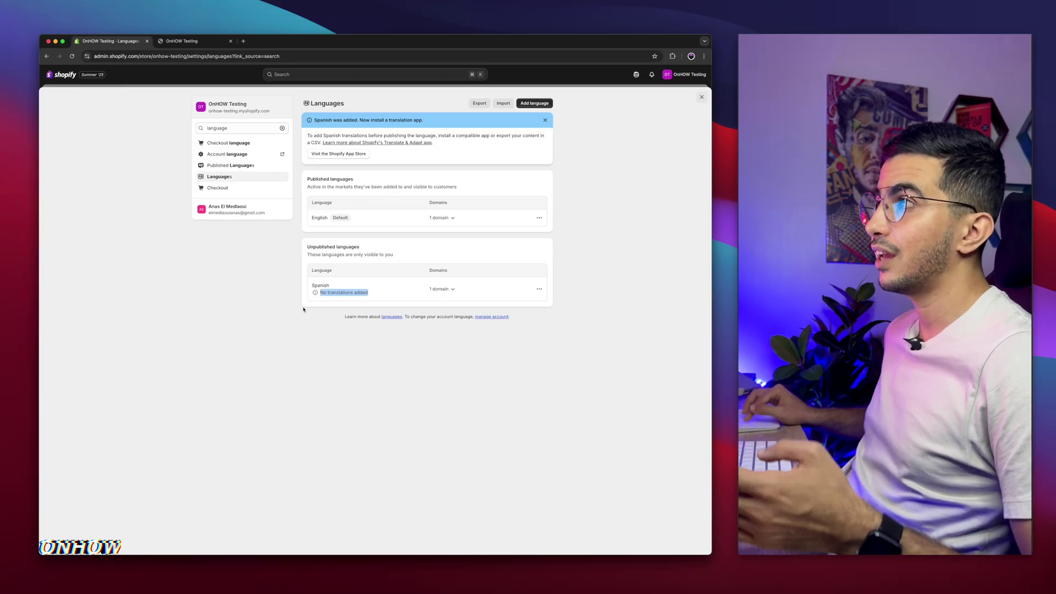
{"action": "scroll", "coordinate": [546, 95], "scroll_direction": "up", "scroll_amount": 5}
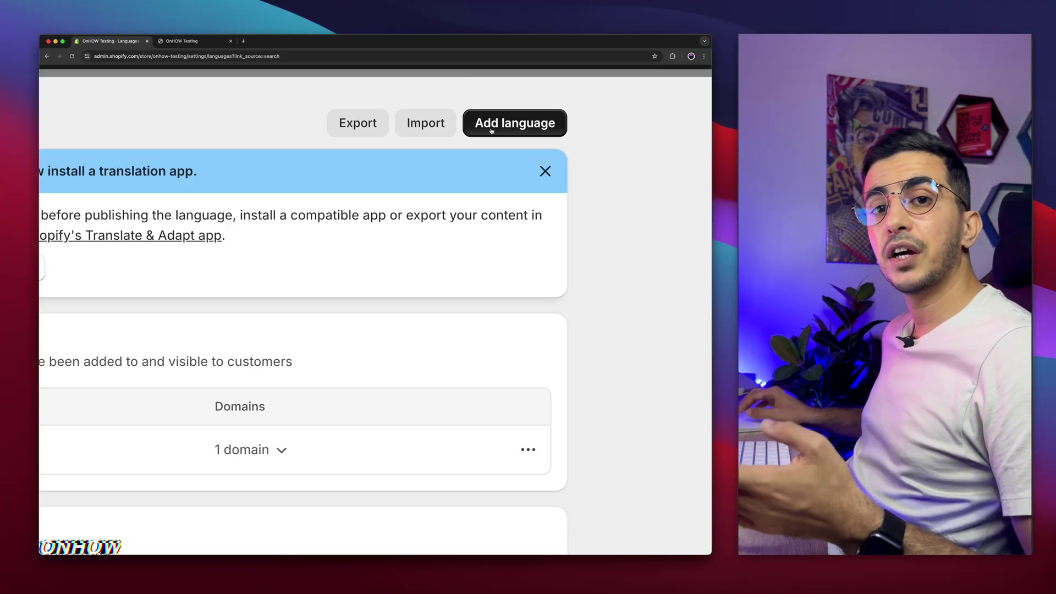
{"action": "scroll", "coordinate": [491, 130], "scroll_direction": "down", "scroll_amount": 5}
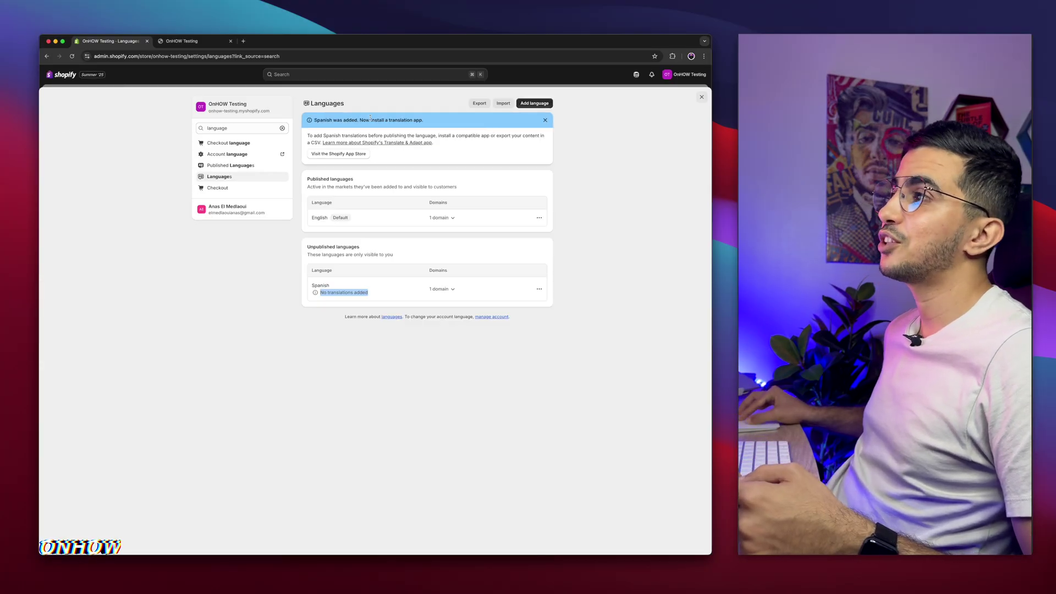
{"action": "scroll", "coordinate": [370, 118], "scroll_direction": "up", "scroll_amount": 5}
{"action": "scroll", "coordinate": [409, 202], "scroll_direction": "right", "scroll_amount": 2}
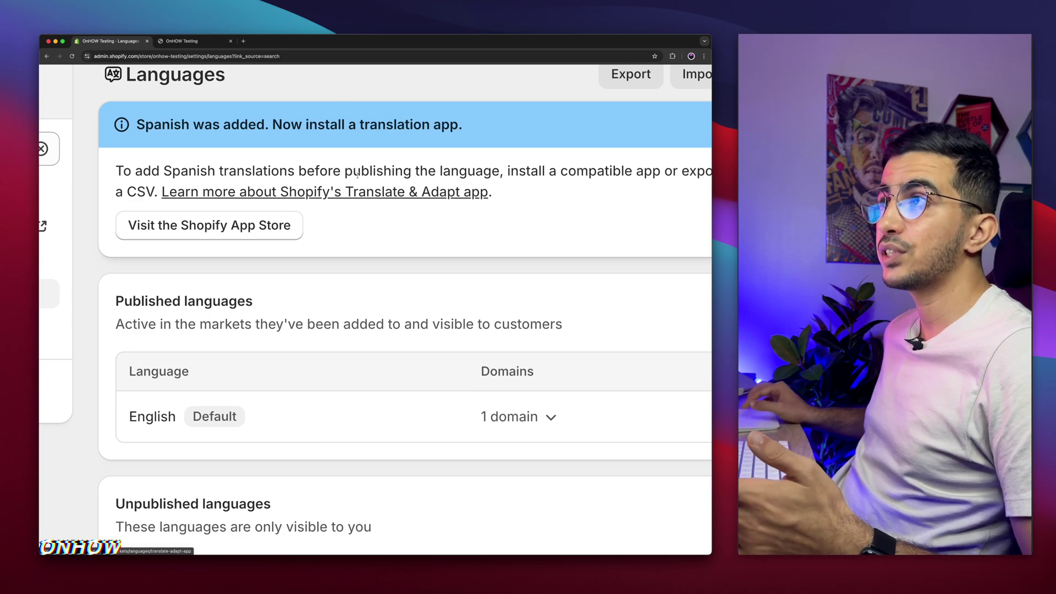
{"action": "scroll", "coordinate": [358, 175], "scroll_direction": "down", "scroll_amount": 5}
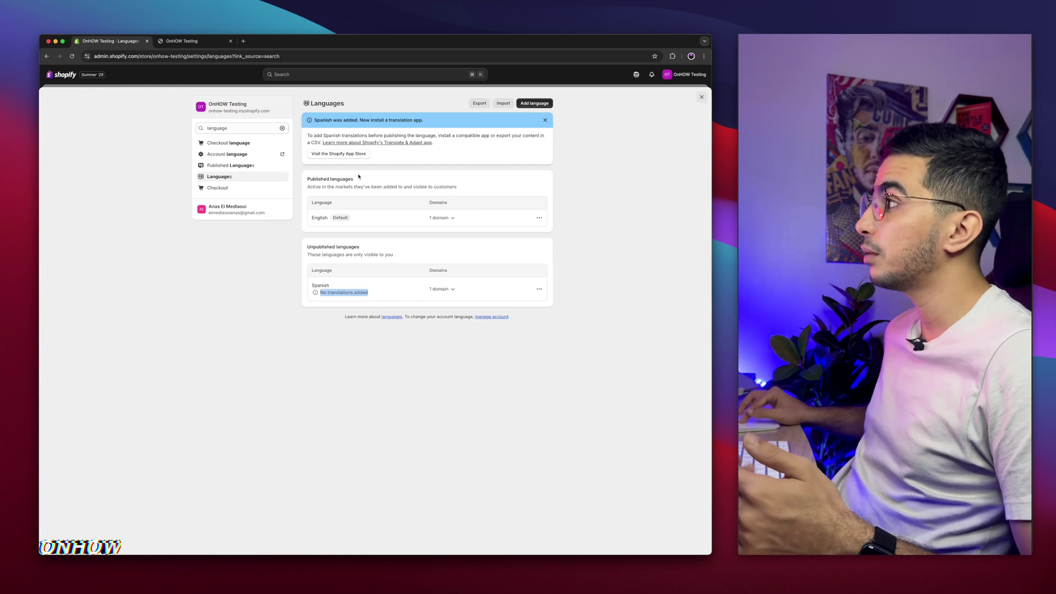
{"action": "left_click", "coordinate": [702, 98]}
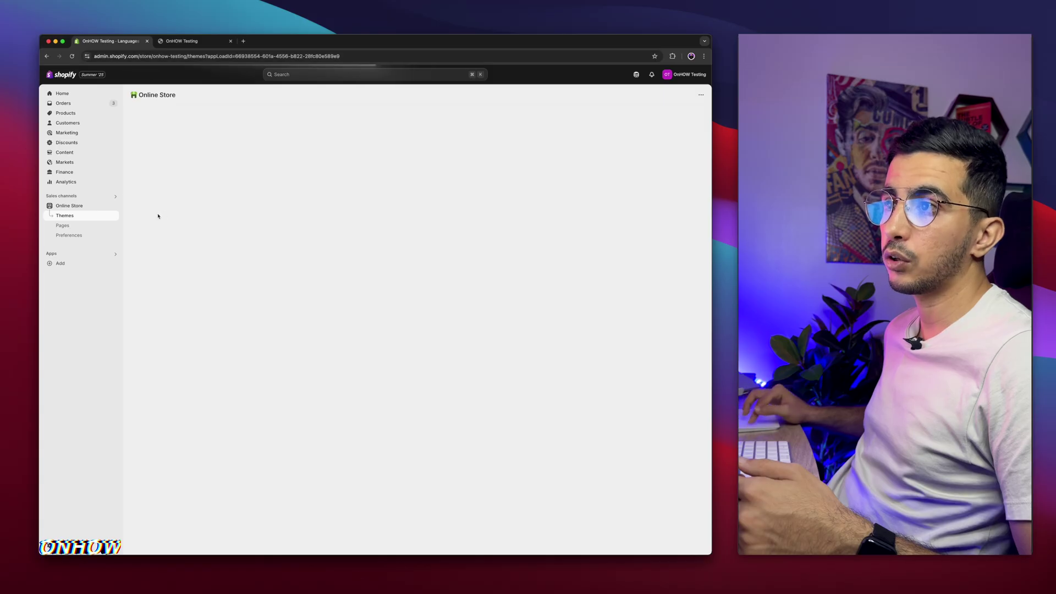
Open the full Shopify App Store in a new tab from the Apps recommendations.
{"action": "scroll", "coordinate": [51, 259], "scroll_direction": "up", "scroll_amount": 5}
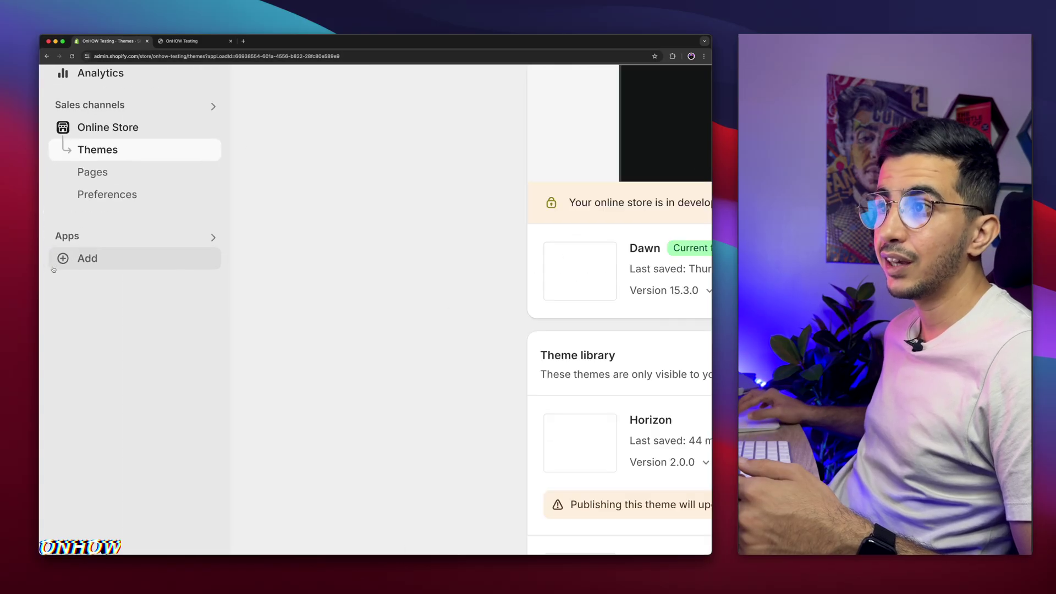
{"action": "left_click", "coordinate": [95, 262]}
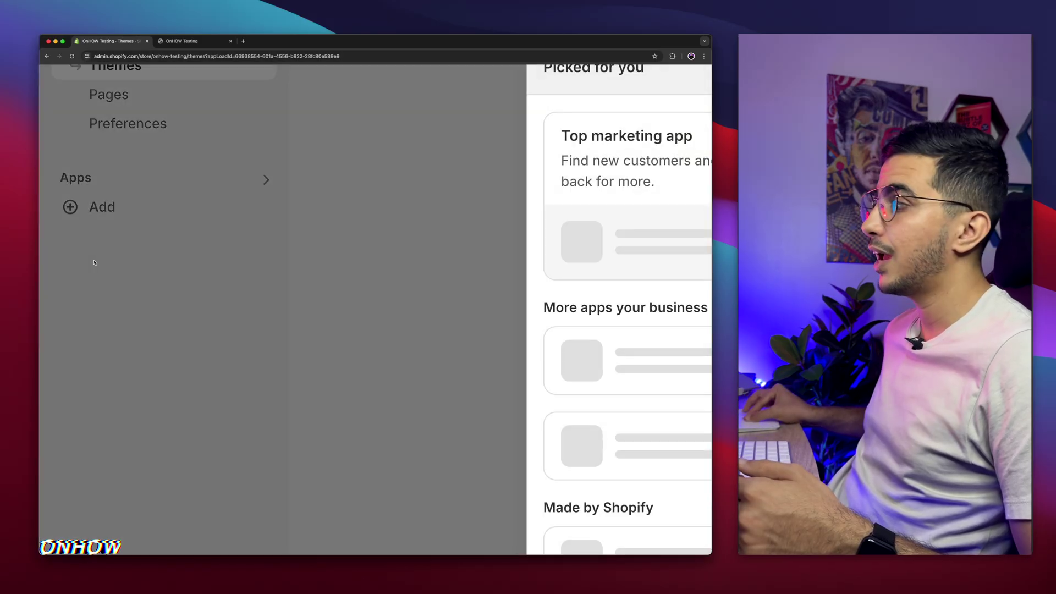
{"action": "scroll", "coordinate": [624, 234], "scroll_direction": "down", "scroll_amount": 2}
{"action": "scroll", "coordinate": [623, 234], "scroll_direction": "down", "scroll_amount": 5}
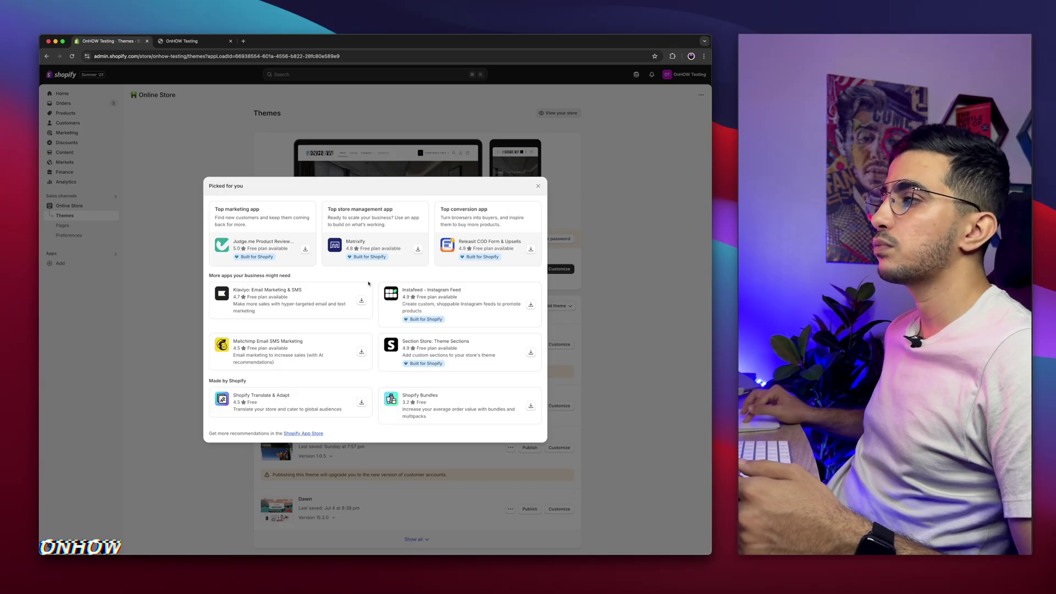
{"action": "left_click", "coordinate": [293, 433]}
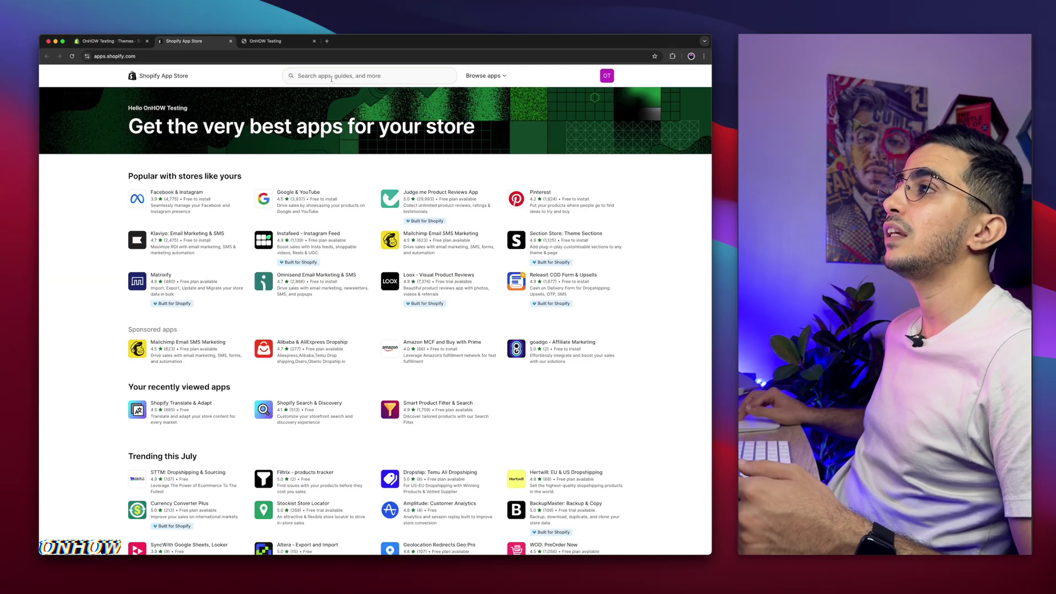
Search the App Store for 'translate' and install Shopify Translate & Adapt.
{"action": "left_click", "coordinate": [331, 77]}
{"action": "type", "text": "translate"}
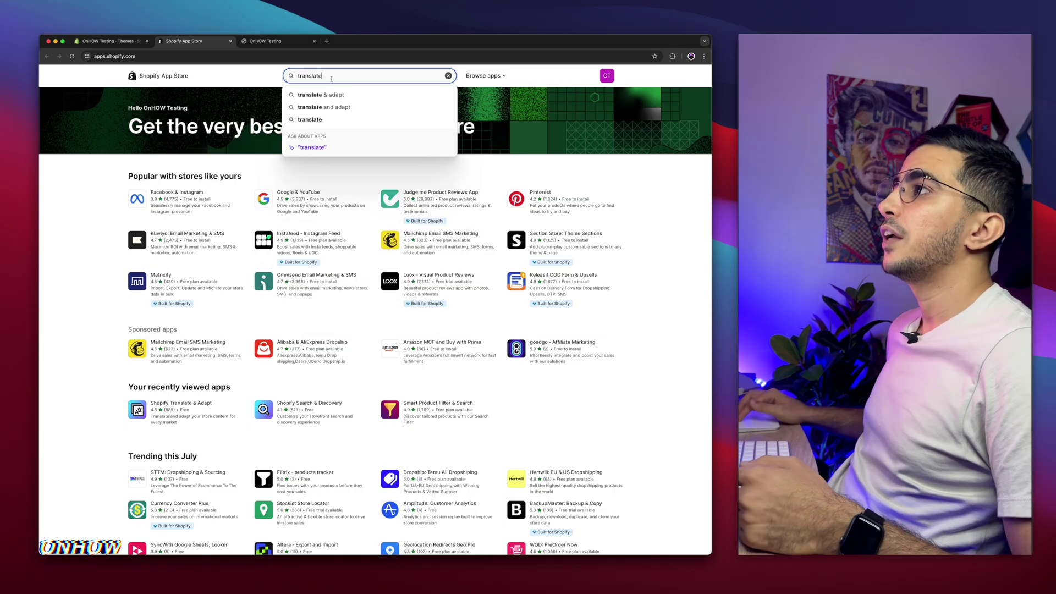
{"action": "left_click", "coordinate": [322, 95]}
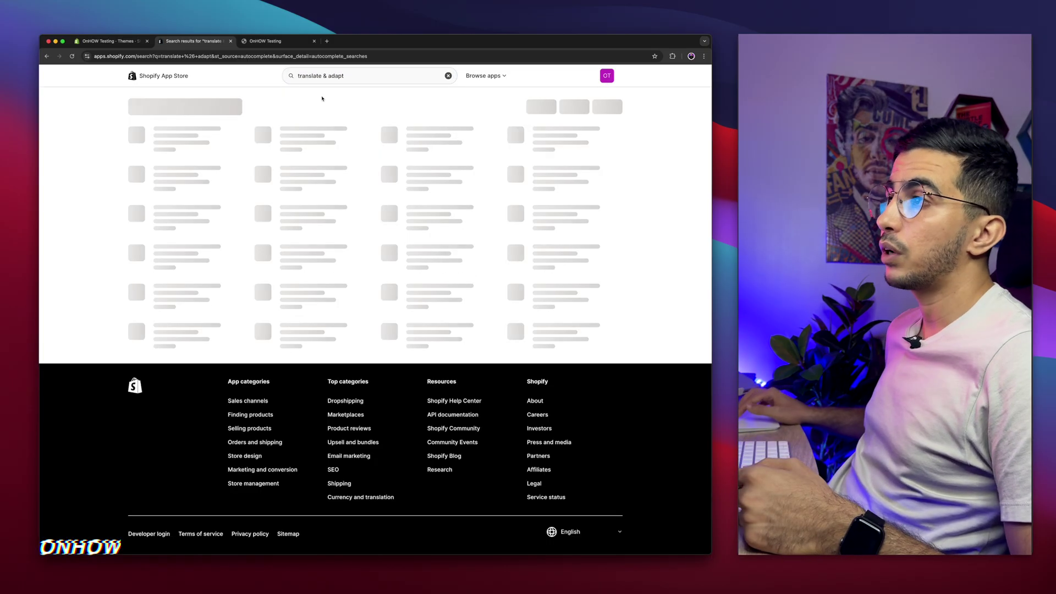
{"action": "scroll", "coordinate": [118, 138], "scroll_direction": "up", "scroll_amount": 5}
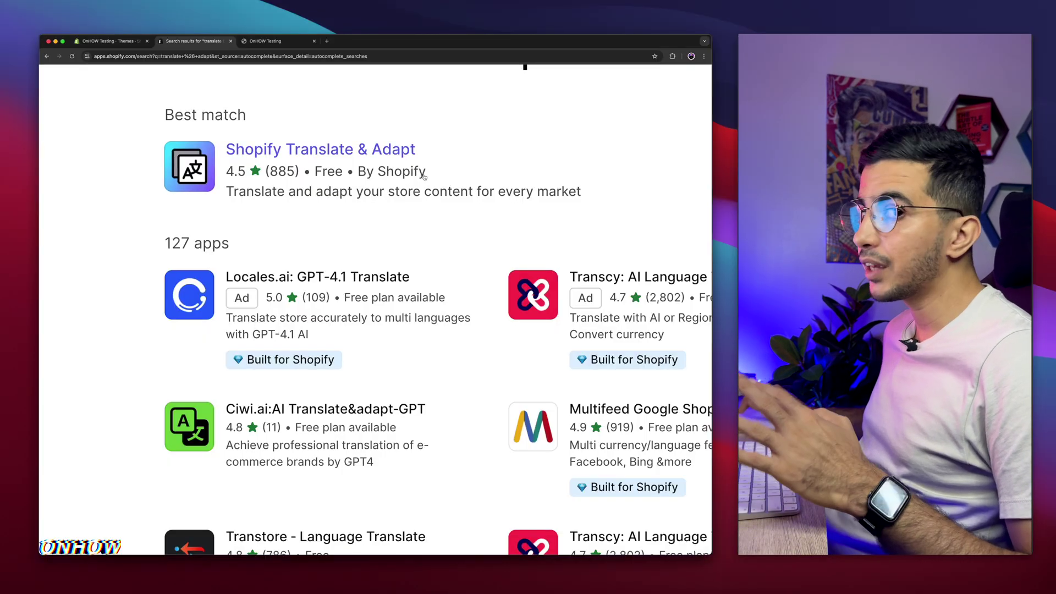
{"action": "left_click", "coordinate": [302, 155]}
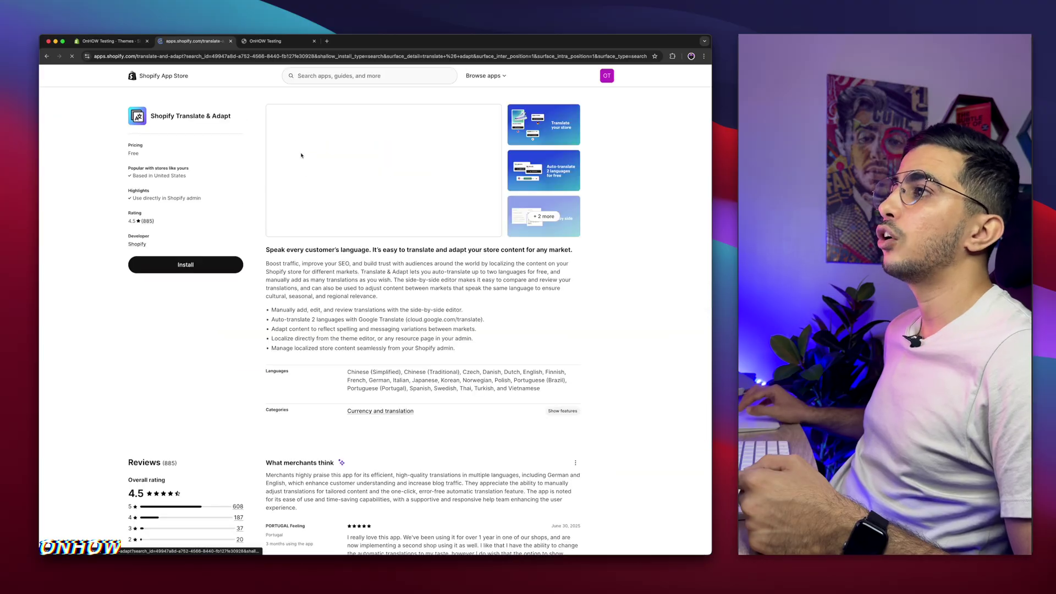
{"action": "left_click", "coordinate": [174, 269]}
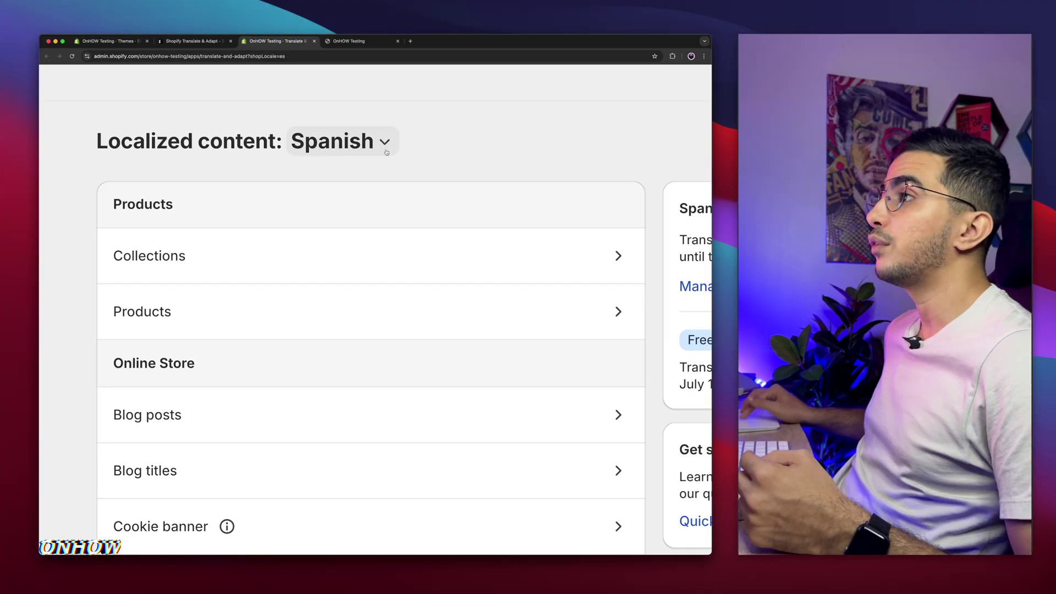
Keep Spanish selected as the Localized content translation language.
{"action": "left_click", "coordinate": [387, 147]}
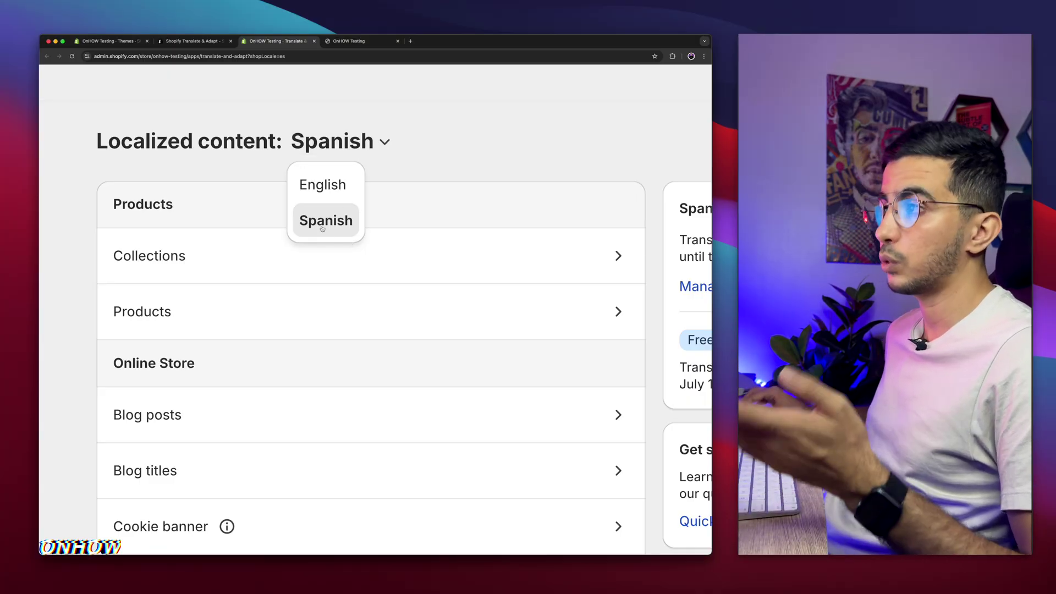
{"action": "left_click", "coordinate": [322, 227]}
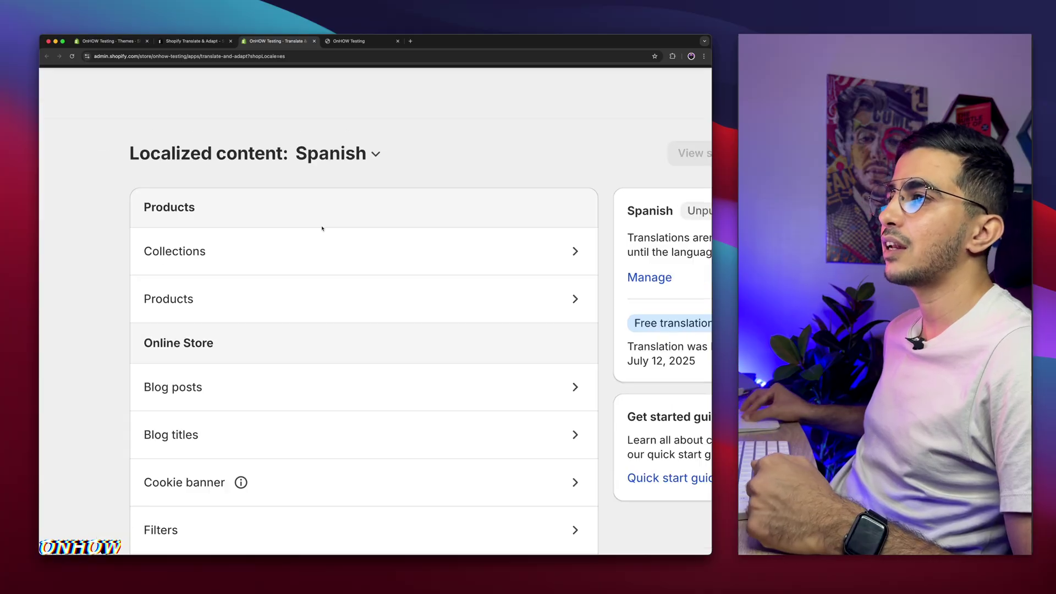
{"action": "scroll", "coordinate": [322, 362], "scroll_direction": "down", "scroll_amount": 1}
{"action": "scroll", "coordinate": [322, 362], "scroll_direction": "up", "scroll_amount": 1}
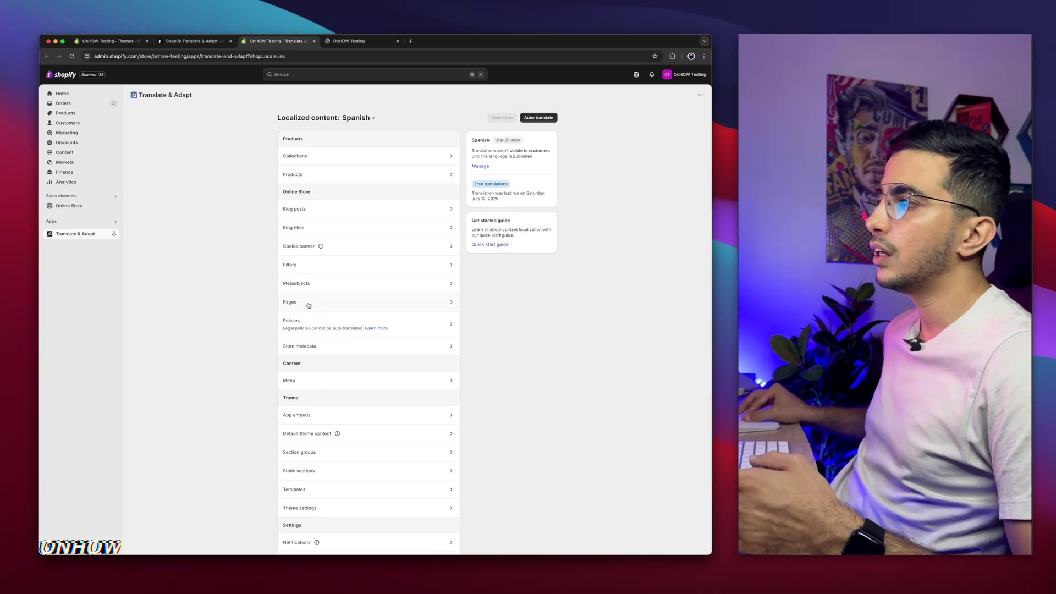
{"action": "scroll", "coordinate": [308, 305], "scroll_direction": "up", "scroll_amount": 3}
{"action": "scroll", "coordinate": [304, 277], "scroll_direction": "up", "scroll_amount": 3}
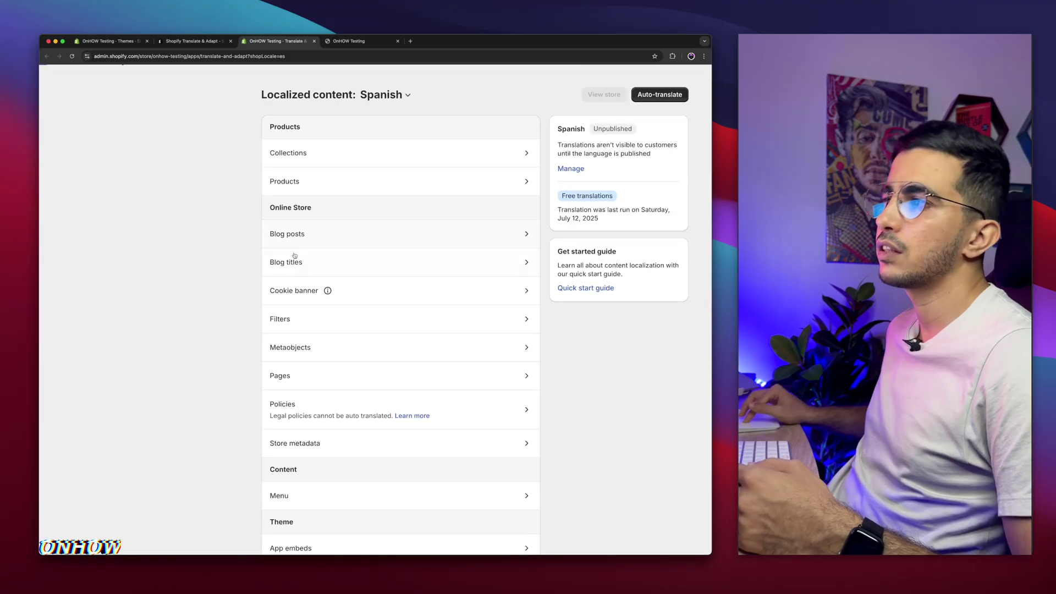
{"action": "scroll", "coordinate": [294, 238], "scroll_direction": "up", "scroll_amount": 2}
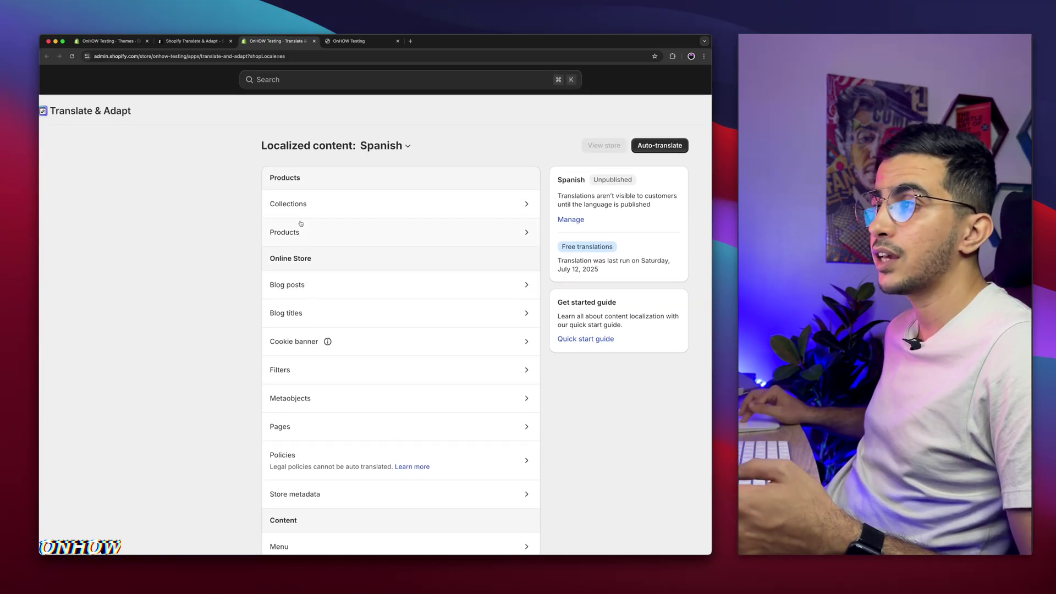
Inspect Bangle Bracelet's Spanish title, description and product type fields, then return to the overview.
{"action": "left_click", "coordinate": [290, 231]}
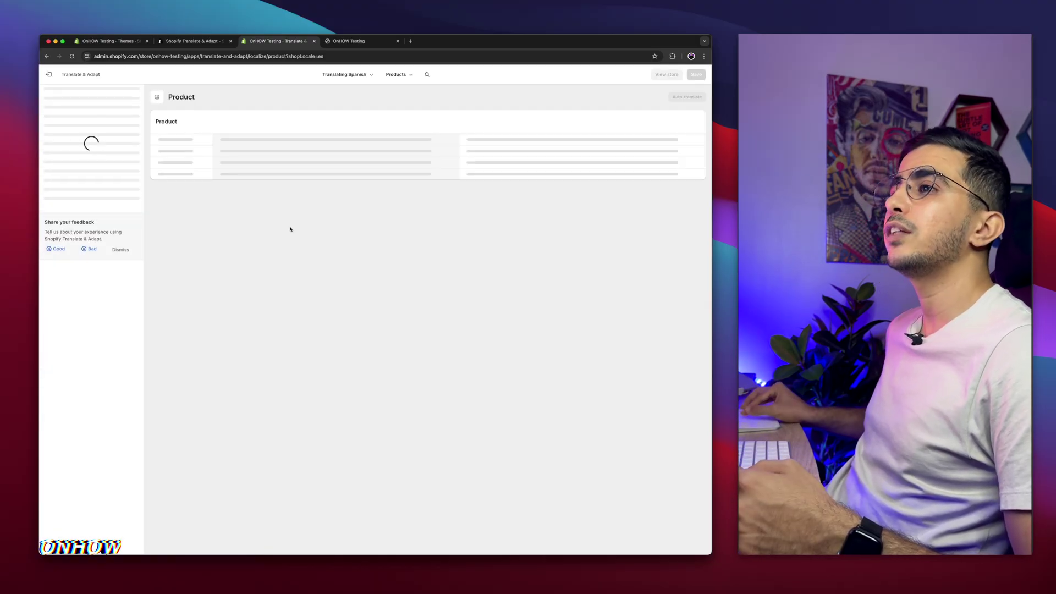
{"action": "scroll", "coordinate": [92, 153], "scroll_direction": "up", "scroll_amount": 5}
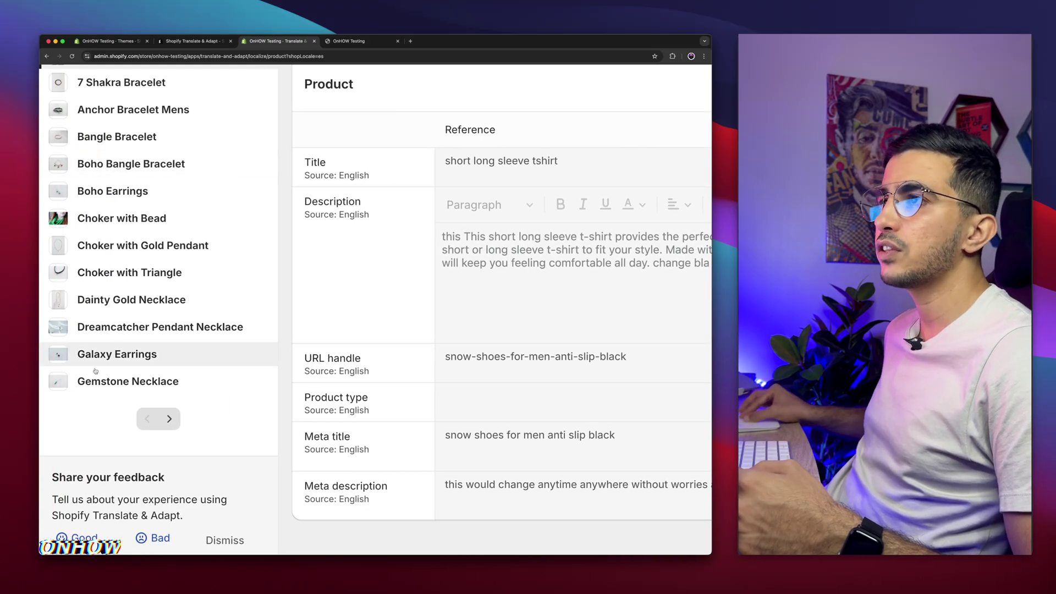
{"action": "left_click", "coordinate": [131, 135]}
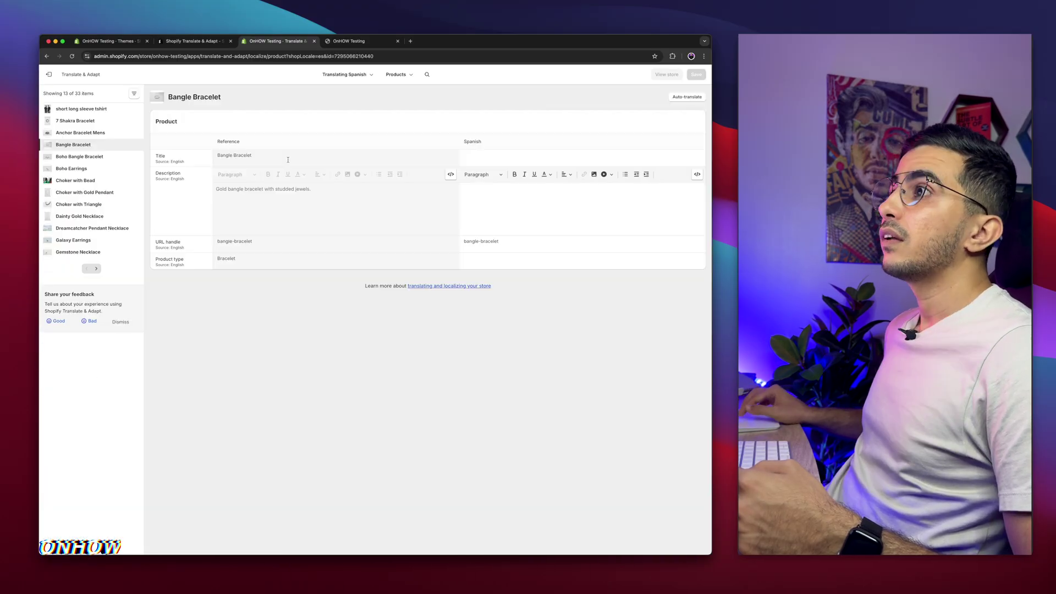
{"action": "scroll", "coordinate": [253, 152], "scroll_direction": "up", "scroll_amount": 3}
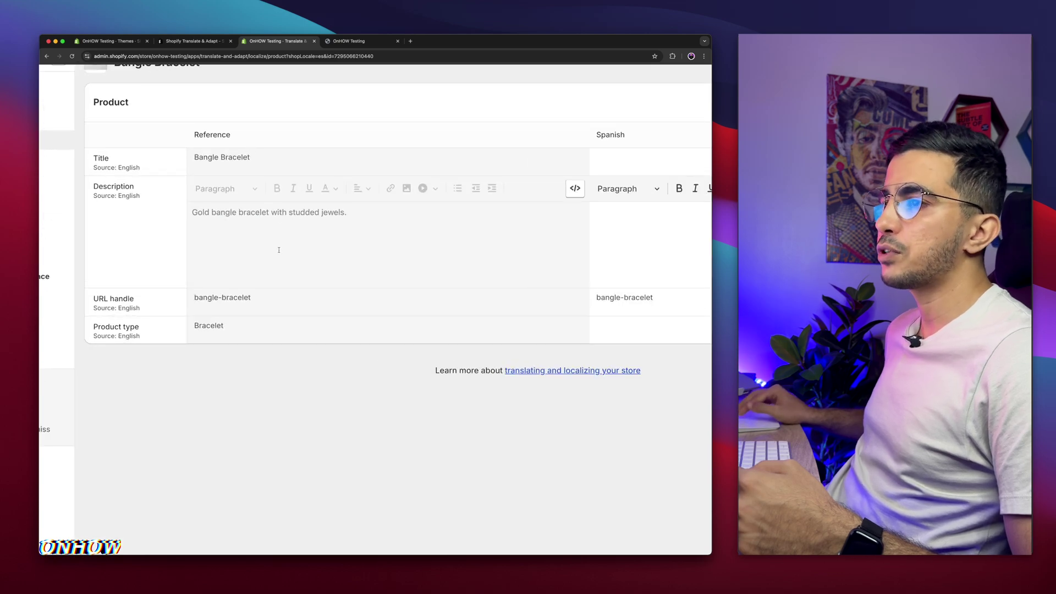
{"action": "scroll", "coordinate": [273, 307], "scroll_direction": "right", "scroll_amount": 5}
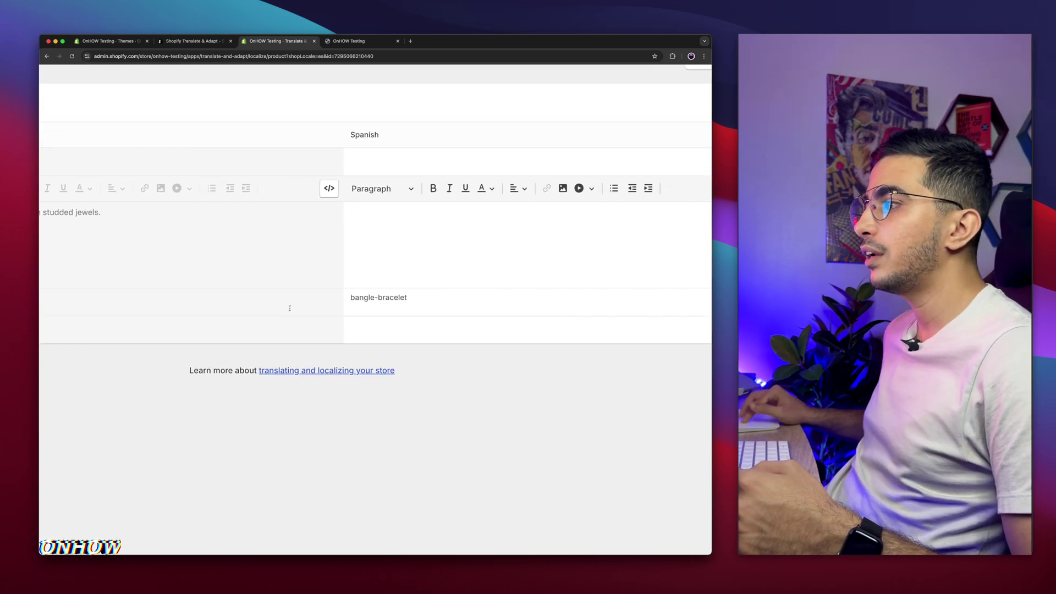
{"action": "left_click", "coordinate": [414, 155]}
{"action": "left_click", "coordinate": [398, 237]}
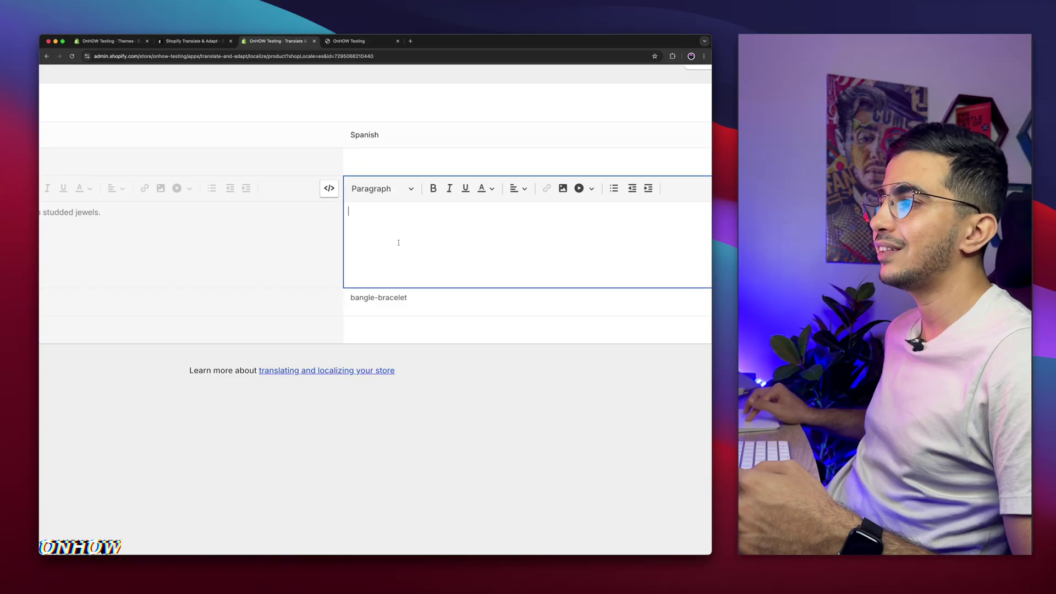
{"action": "left_click", "coordinate": [396, 331]}
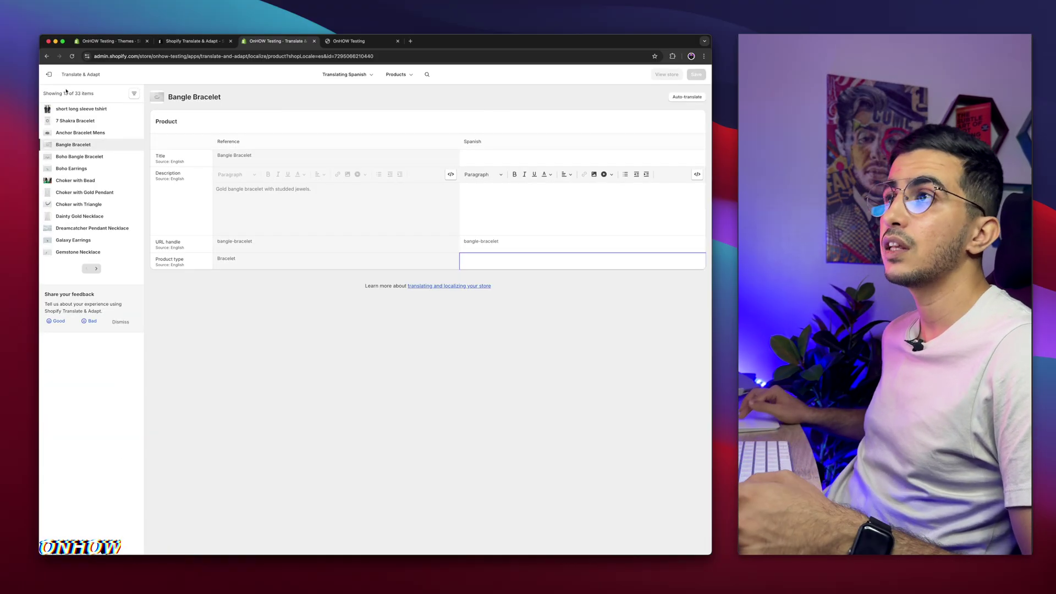
{"action": "left_click", "coordinate": [49, 75]}
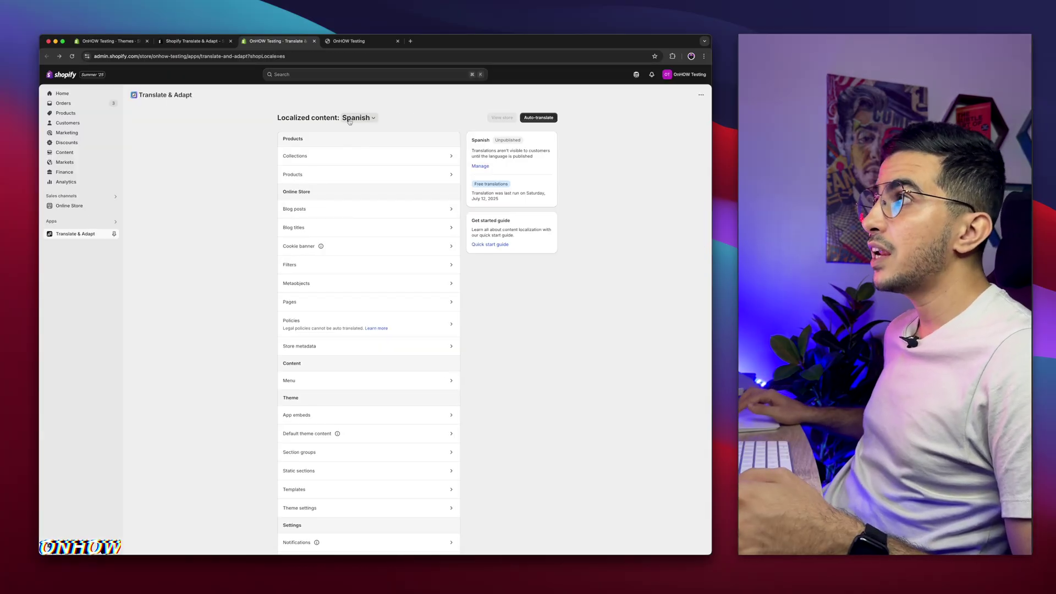
{"action": "left_click", "coordinate": [349, 120]}
{"action": "left_click", "coordinate": [355, 145]}
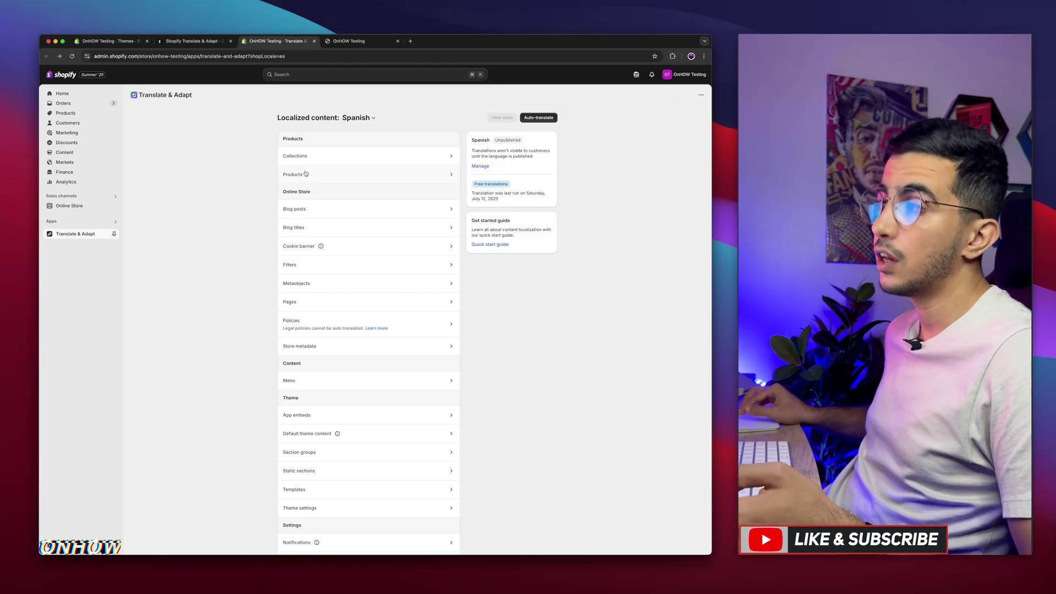
{"action": "scroll", "coordinate": [306, 174], "scroll_direction": "up", "scroll_amount": 5}
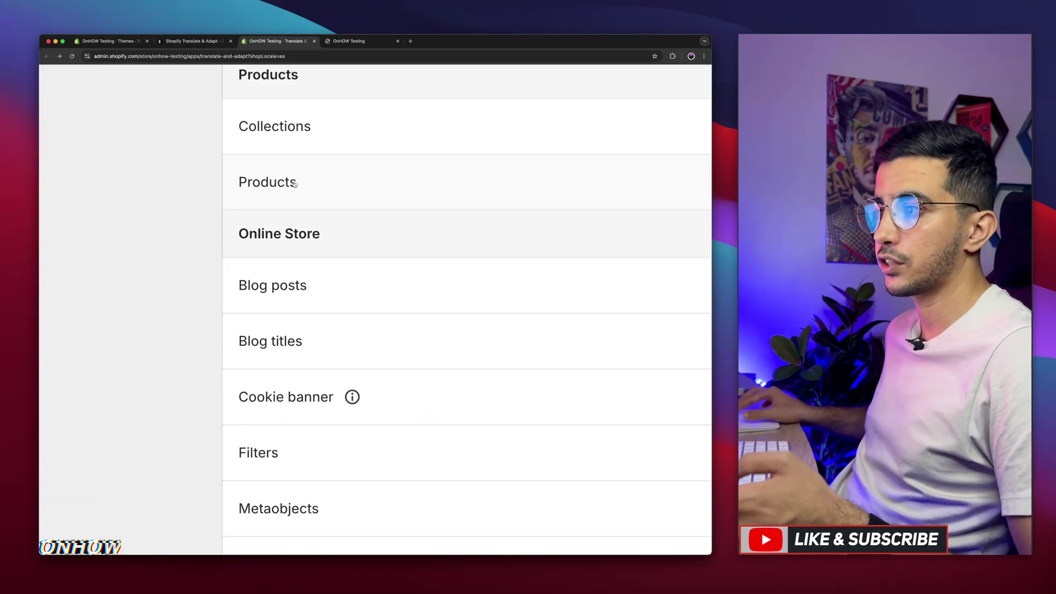
{"action": "scroll", "coordinate": [295, 183], "scroll_direction": "down", "scroll_amount": 5}
{"action": "scroll", "coordinate": [550, 117], "scroll_direction": "up", "scroll_amount": 5}
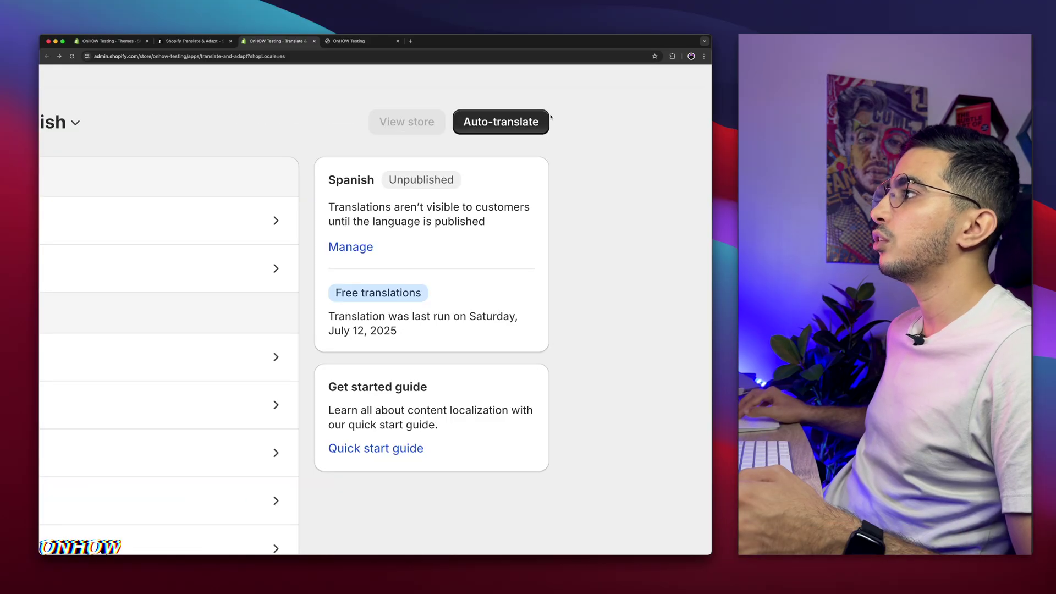
Auto-translate all store content into Spanish, confirming with Translate.
{"action": "left_click", "coordinate": [548, 117]}
{"action": "scroll", "coordinate": [551, 117], "scroll_direction": "down", "scroll_amount": 5}
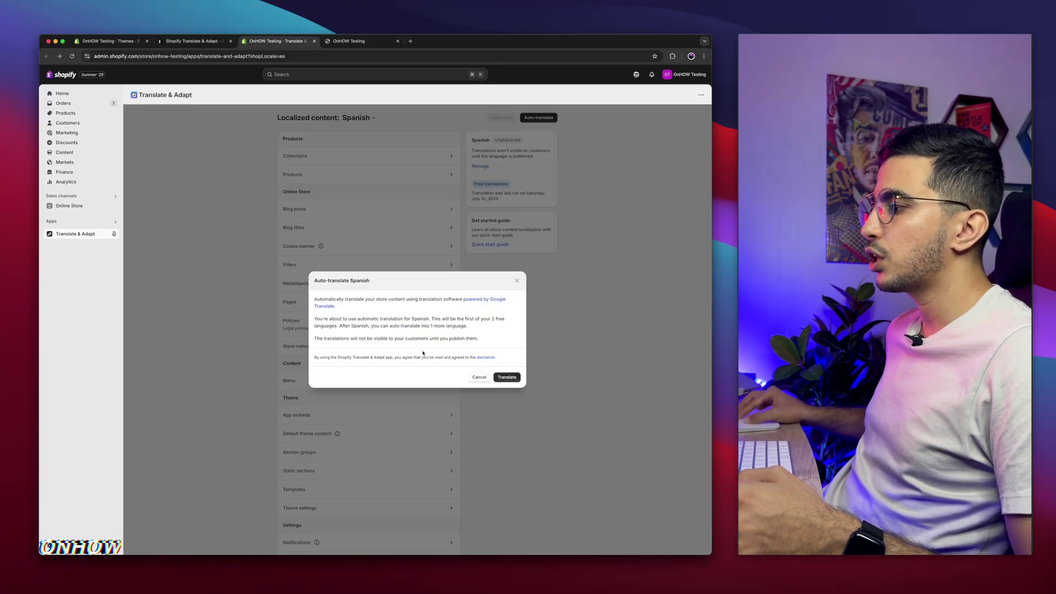
{"action": "scroll", "coordinate": [423, 352], "scroll_direction": "up", "scroll_amount": 5}
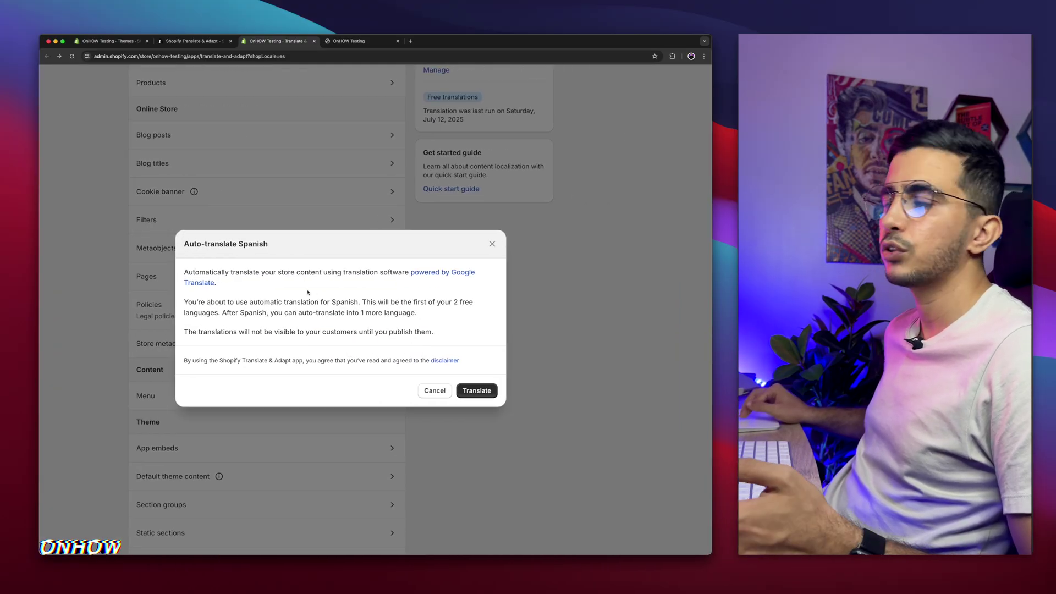
{"action": "left_click", "coordinate": [474, 391]}
{"action": "scroll", "coordinate": [472, 394], "scroll_direction": "down", "scroll_amount": 5}
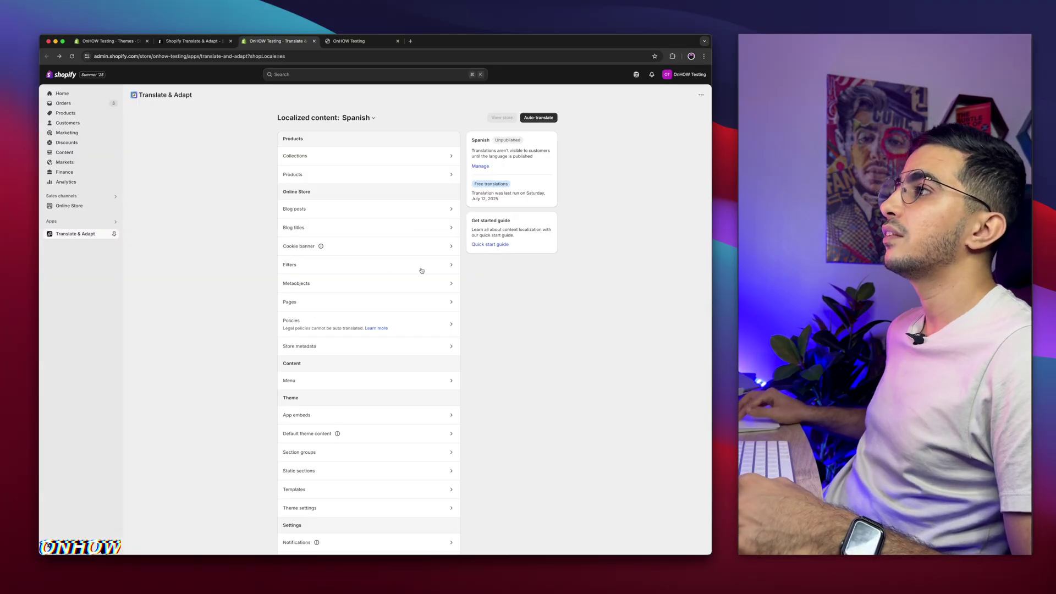
{"action": "scroll", "coordinate": [416, 148], "scroll_direction": "up", "scroll_amount": 5}
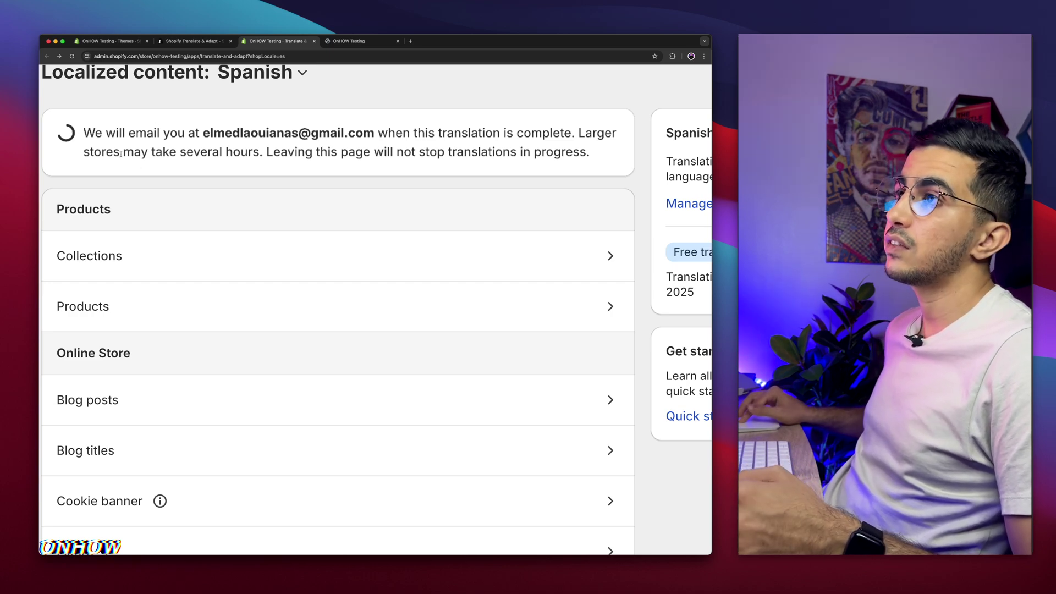
{"action": "left_click_drag", "start_coordinate": [126, 152], "coordinate": [253, 152]}
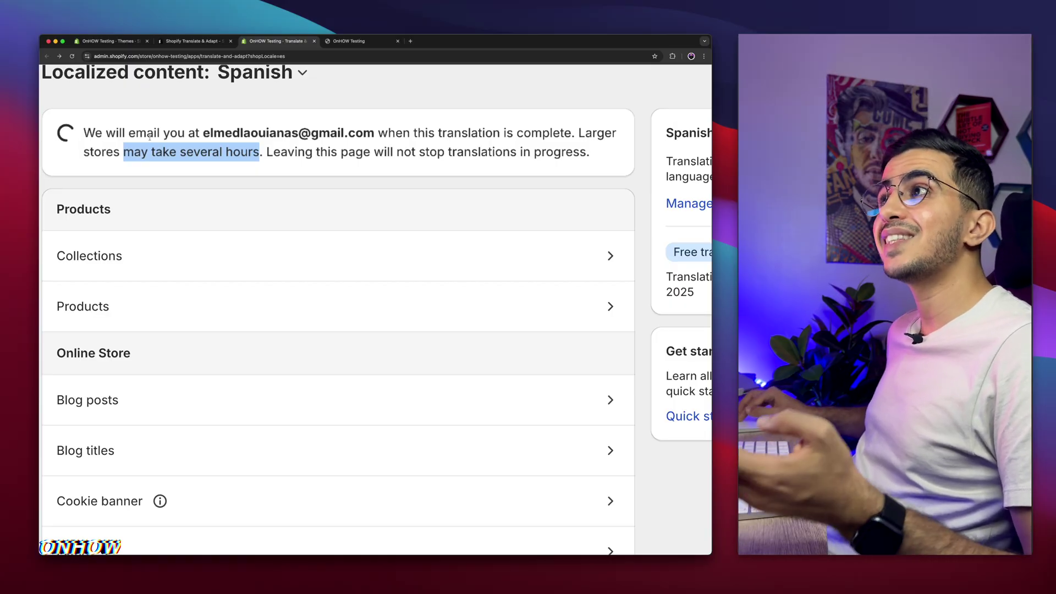
{"action": "scroll", "coordinate": [150, 136], "scroll_direction": "up", "scroll_amount": 2}
{"action": "left_click", "coordinate": [258, 107]}
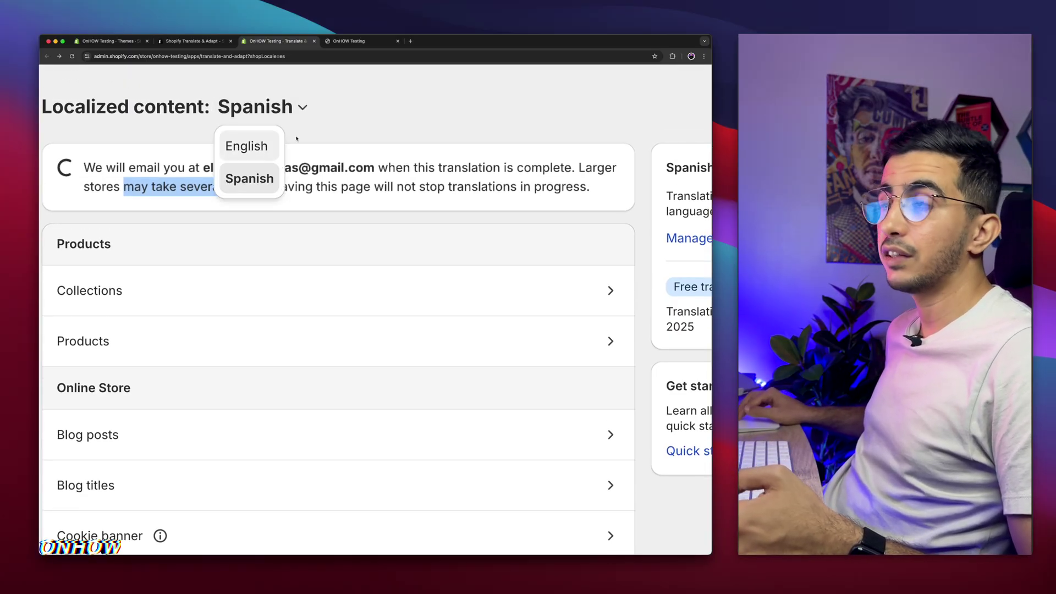